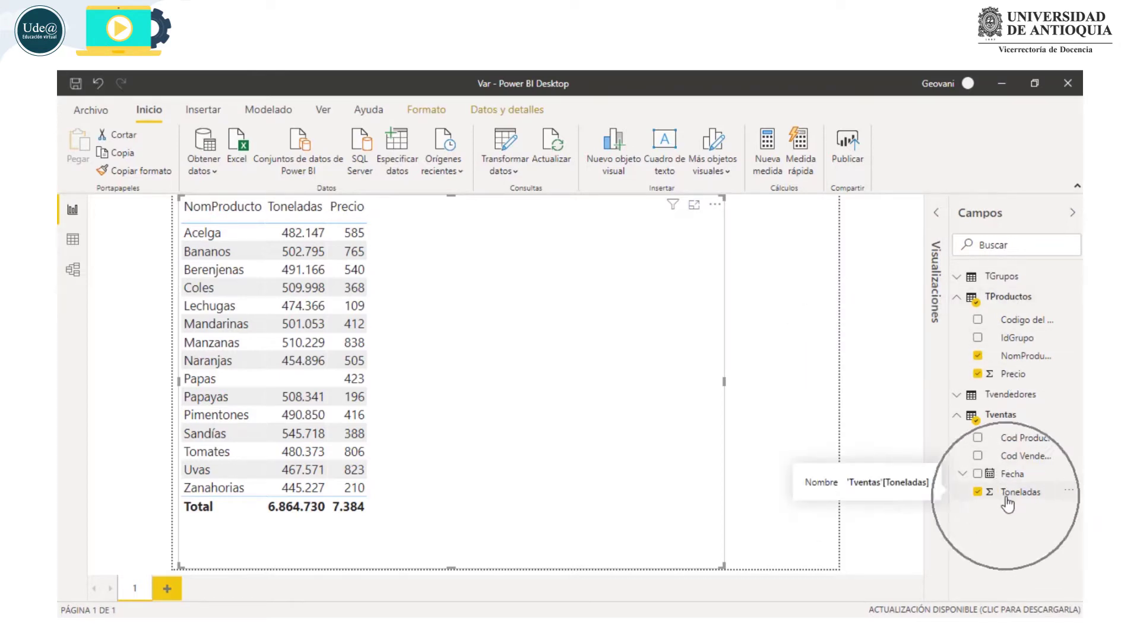
Create a new empty table named Medidas by entering data manually and load it into the model
{"action": "left_click", "coordinate": [1002, 423]}
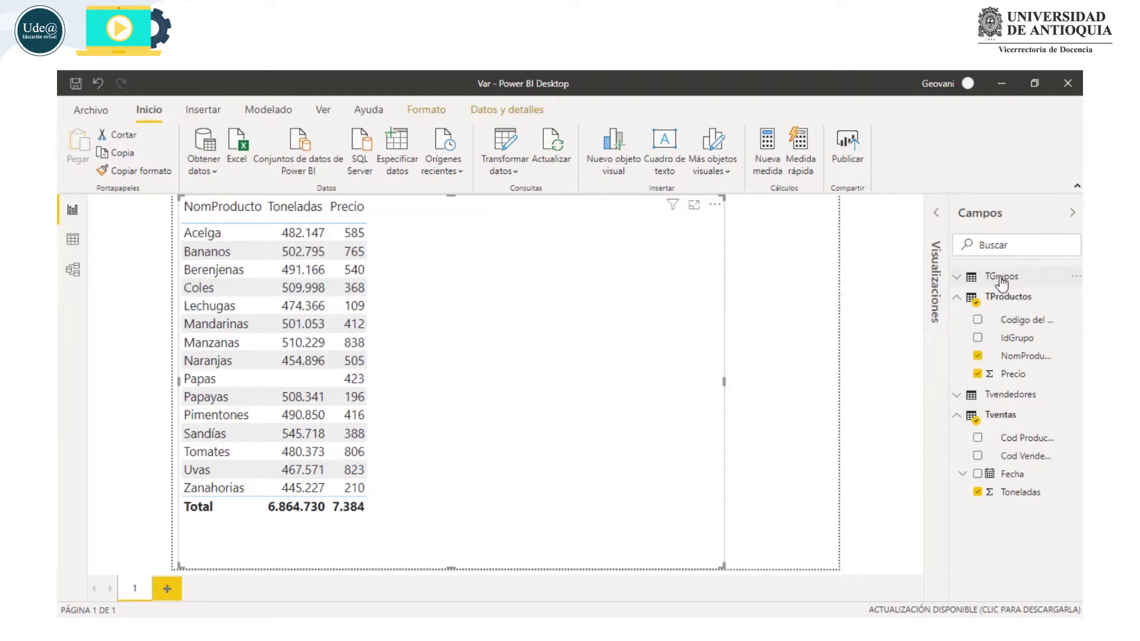
{"action": "left_click", "coordinate": [399, 156]}
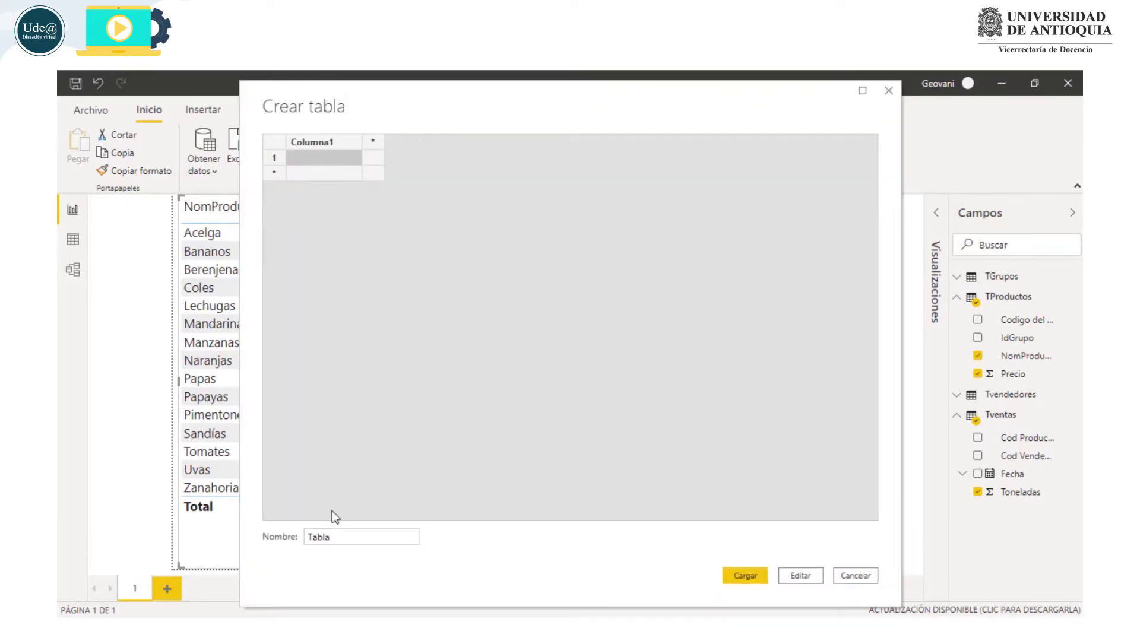
{"action": "left_click", "coordinate": [332, 537]}
{"action": "double_click", "coordinate": [333, 537]}
{"action": "key", "text": "BackSpace"}
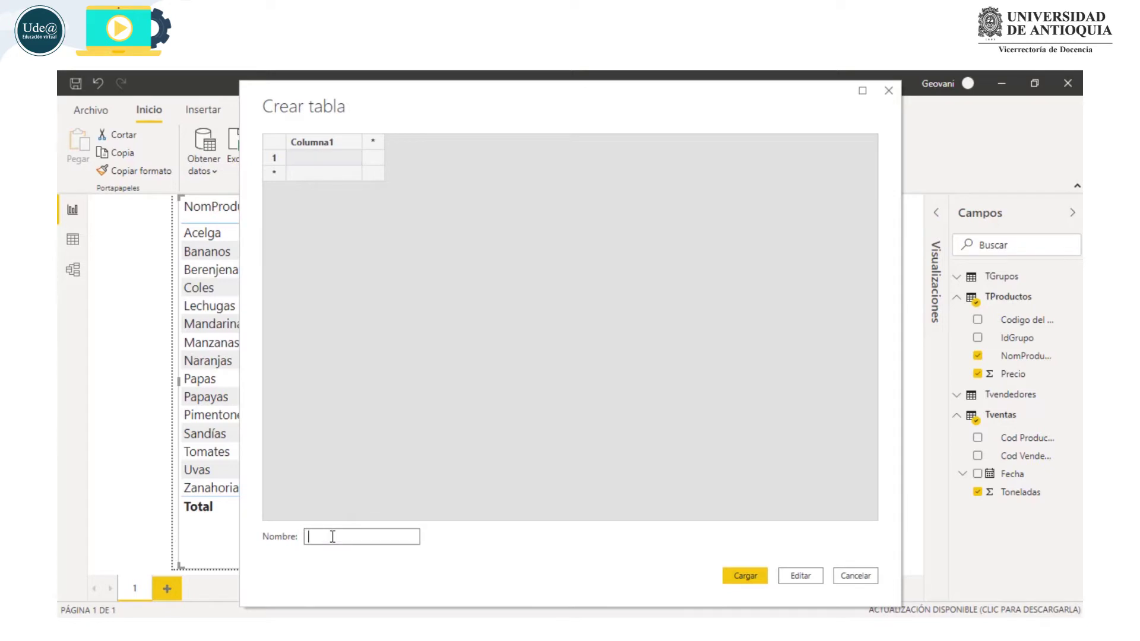
{"action": "type", "text": "Medida"}
{"action": "key", "text": "Return"}
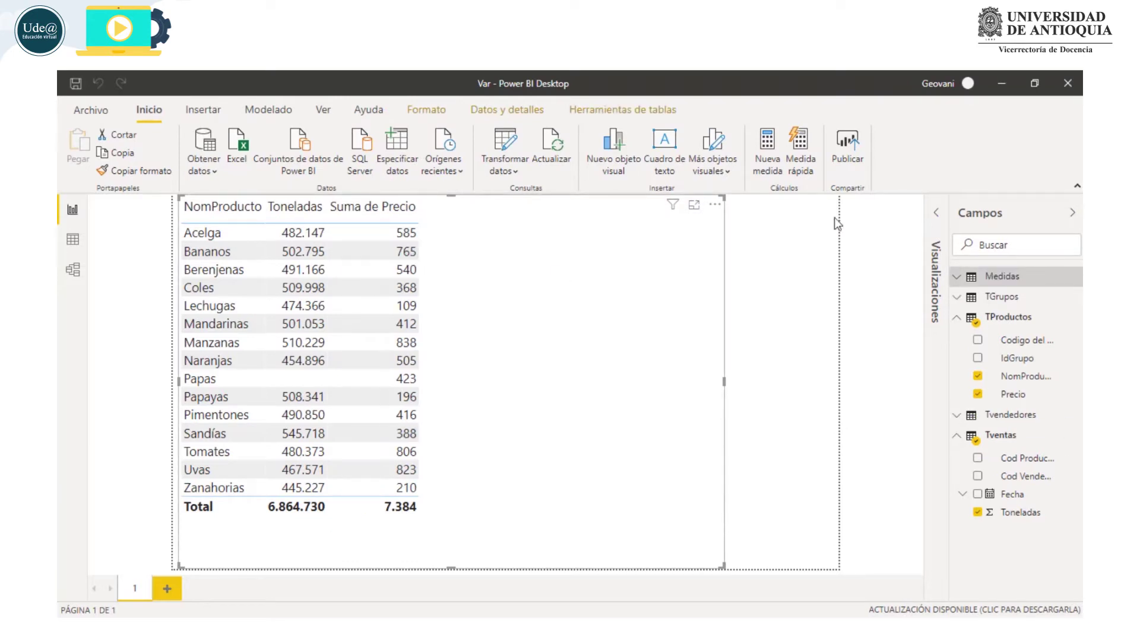
Create the measure Ingresos = sum(Tventas[Toneladas])*sum(TProductos[Precio]) in the Medidas table and add it to the product table visual
{"action": "left_click", "coordinate": [1010, 277]}
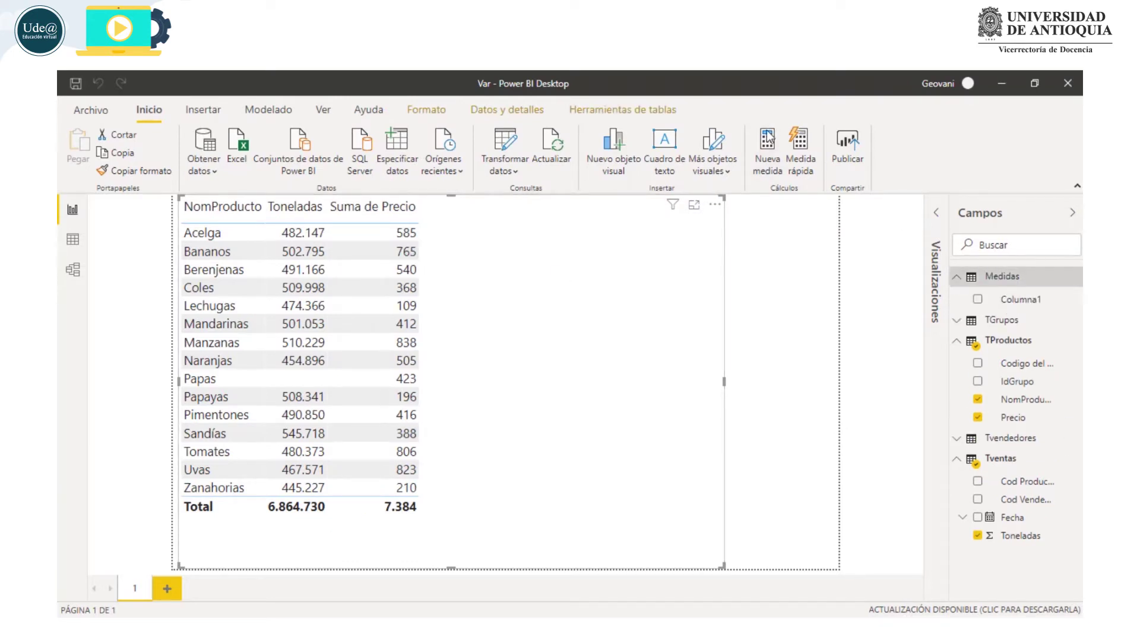
{"action": "left_click", "coordinate": [767, 140]}
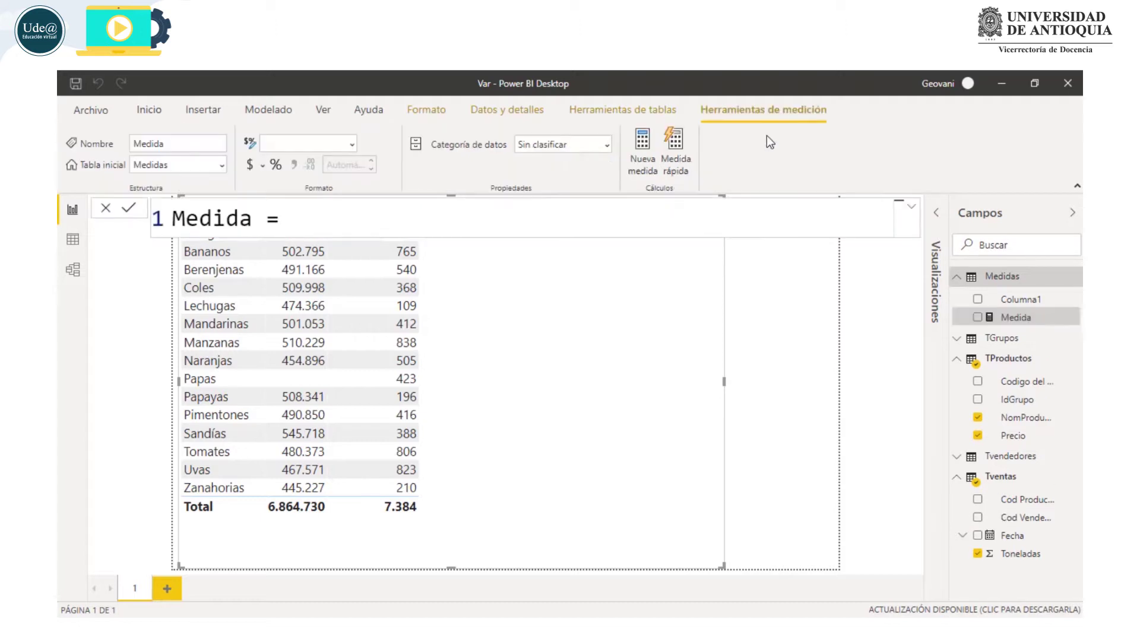
{"action": "key", "text": "ctrl+a"}
{"action": "key", "text": "BackSpace"}
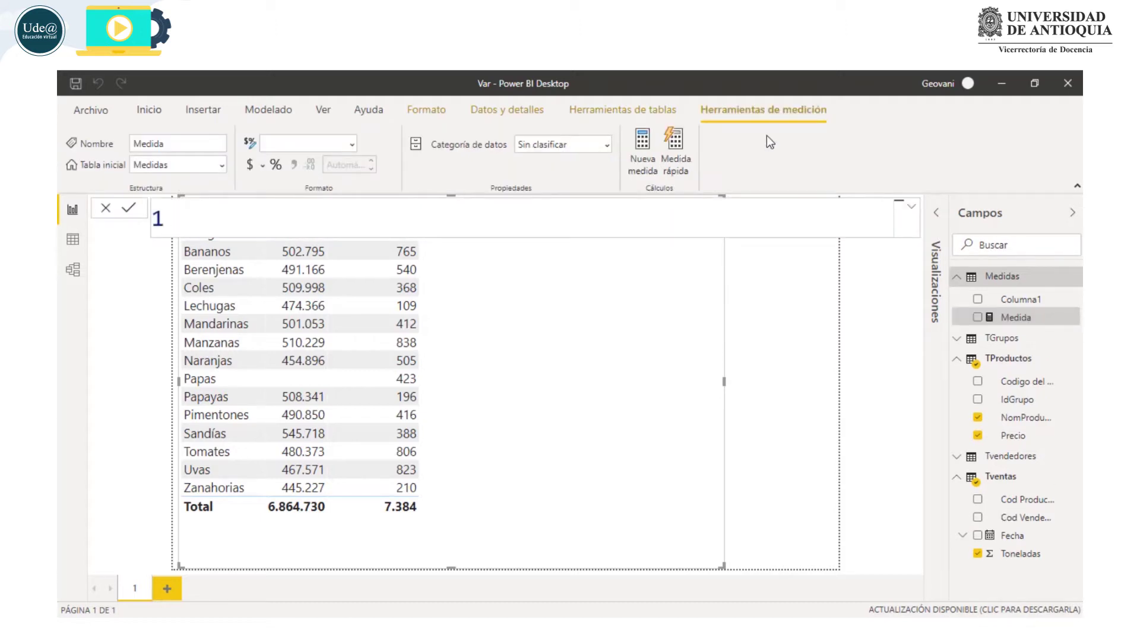
{"action": "type", "text": "Ingresos=sum("}
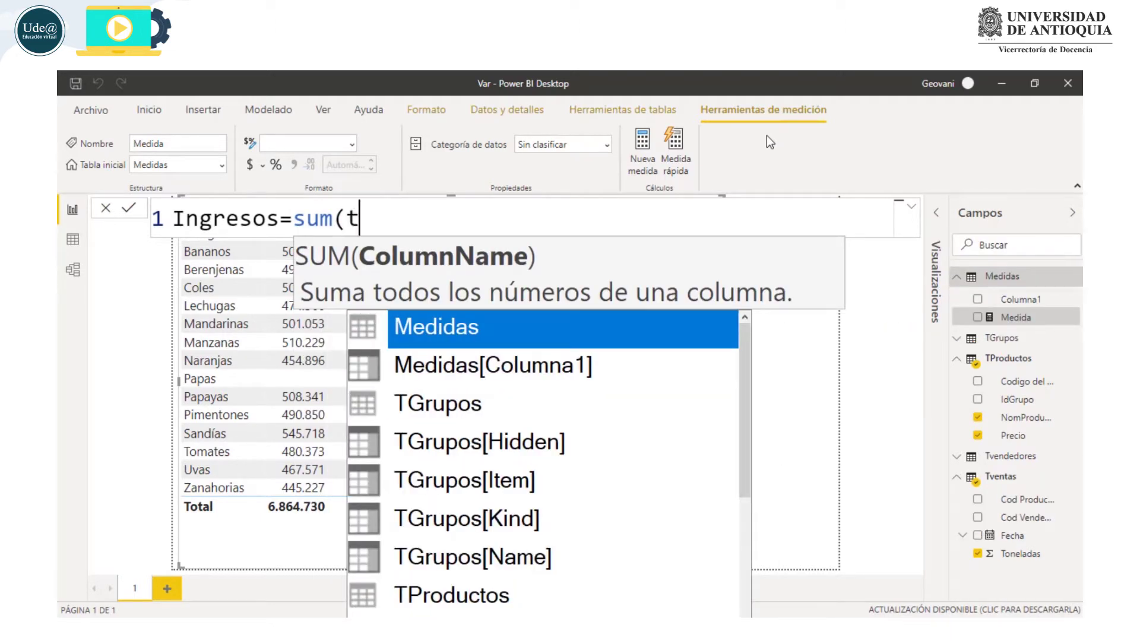
{"action": "type", "text": "tone"}
{"action": "key", "text": "Tab"}
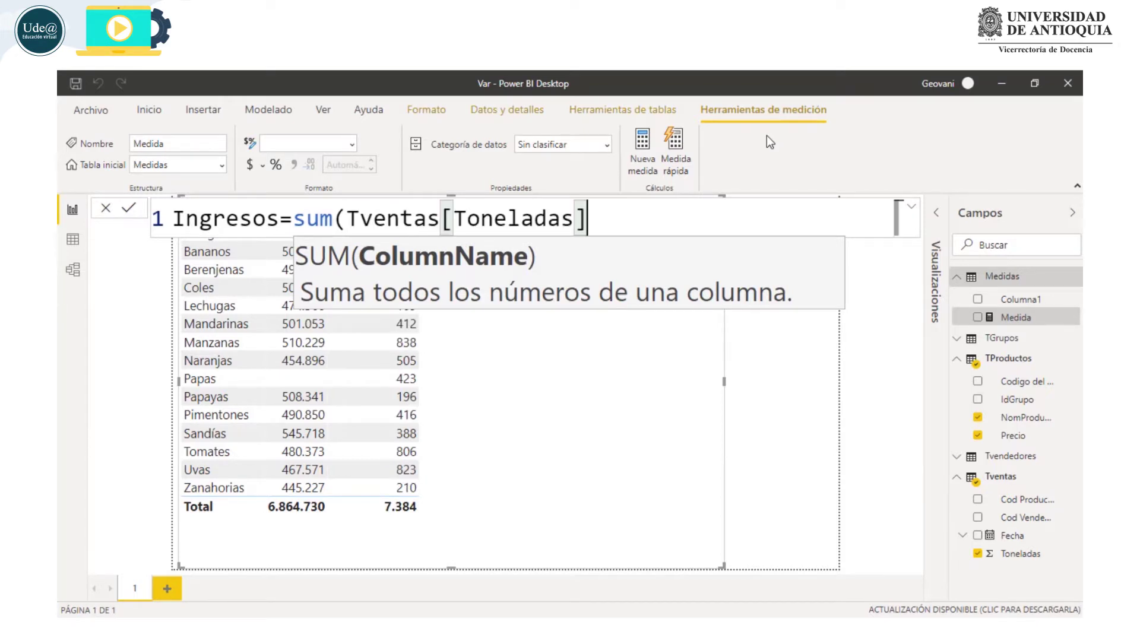
{"action": "type", "text": ")*su"}
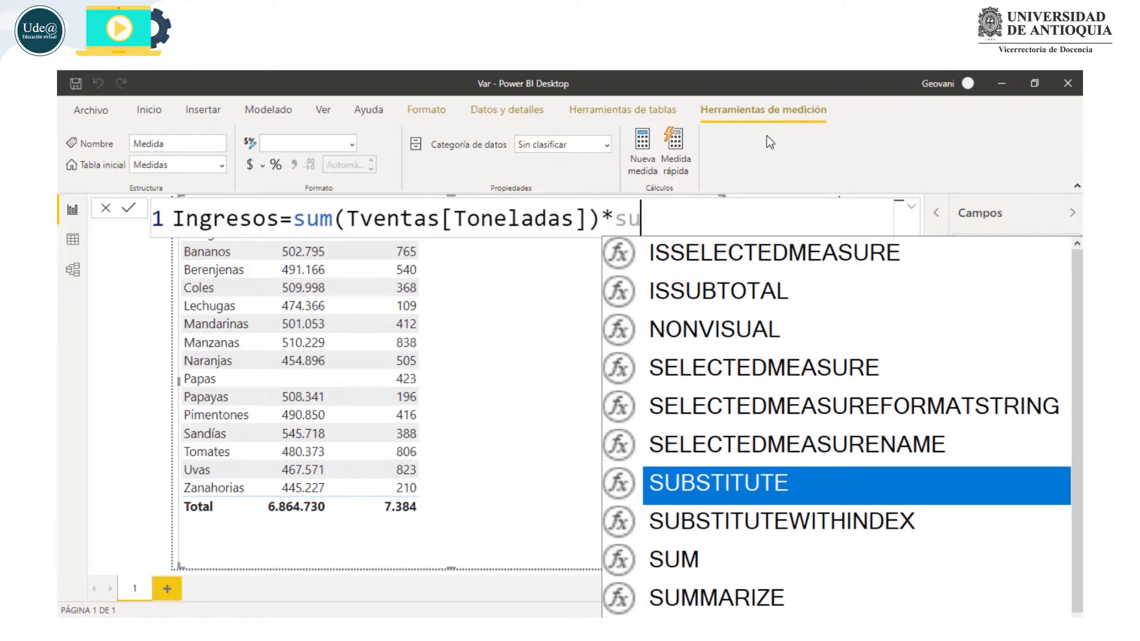
{"action": "type", "text": "m("}
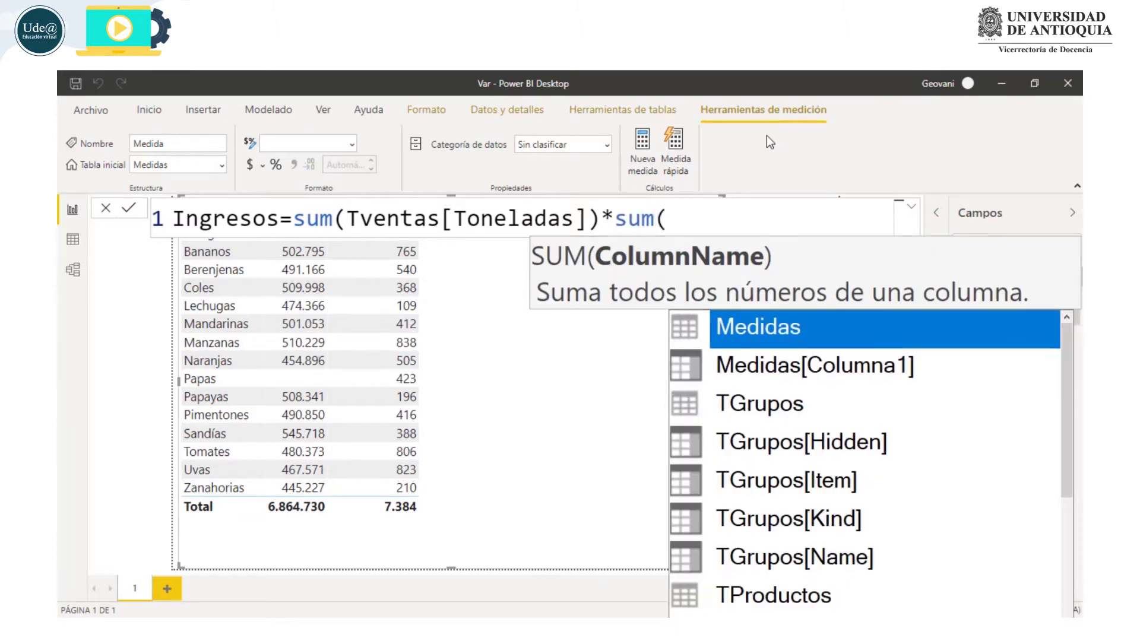
{"action": "type", "text": "Pre"}
{"action": "key", "text": "Tab"}
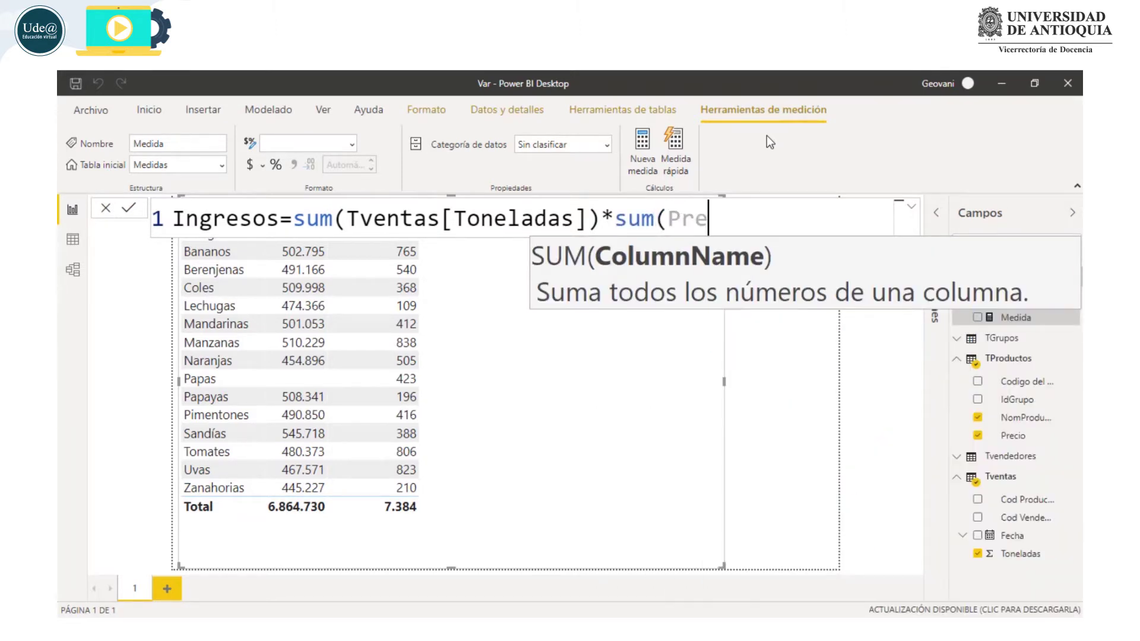
{"action": "type", "text": ")"}
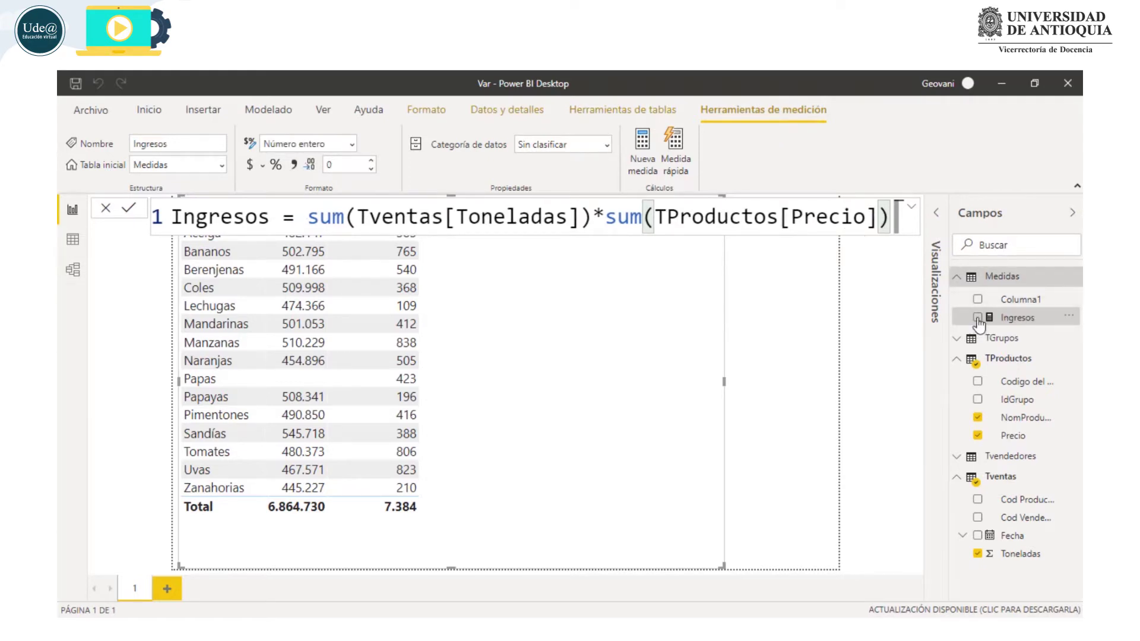
{"action": "left_click_drag", "start_coordinate": [952, 319], "coordinate": [458, 347]}
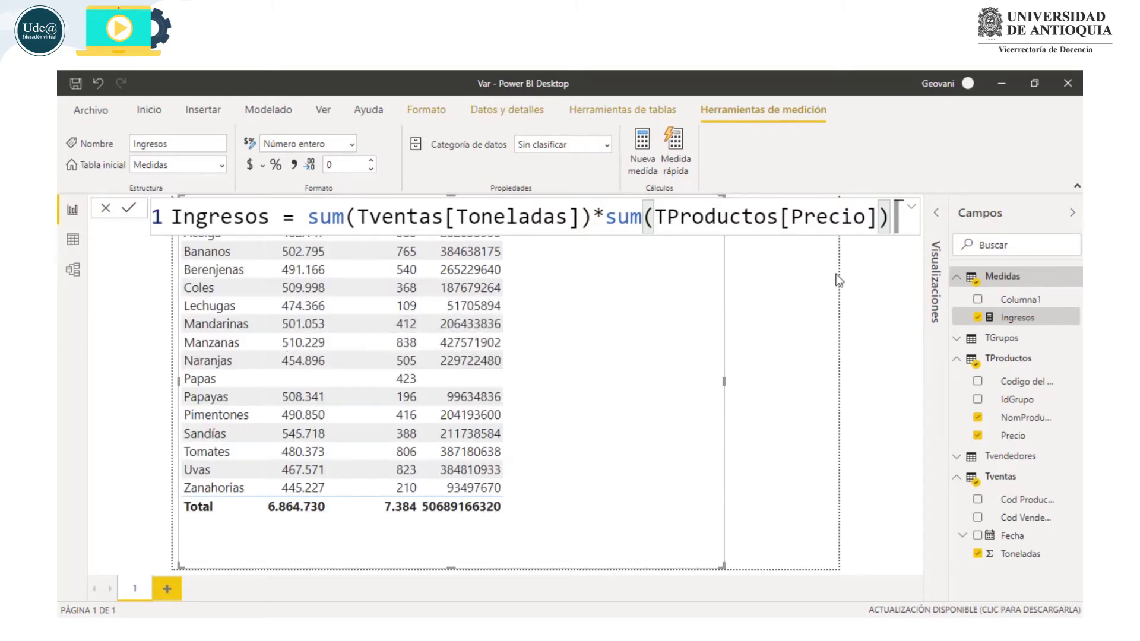
Create the measure Gastos = [Ingresos]*0.3 in the Medidas table and add it to the product table visual
{"action": "left_click", "coordinate": [642, 143]}
{"action": "key", "text": "ctrl+a"}
{"action": "key", "text": "BackSpace"}
{"action": "type", "text": "Co"}
{"action": "key", "text": "BackSpace"}
{"action": "key", "text": "BackSpace"}
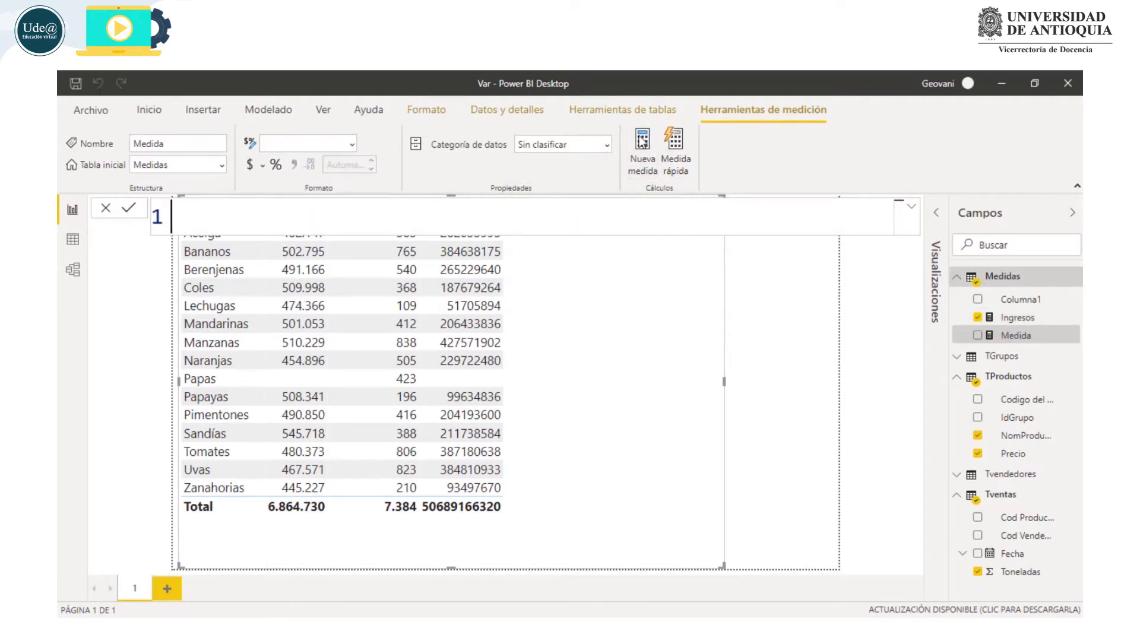
{"action": "type", "text": "Gastos"}
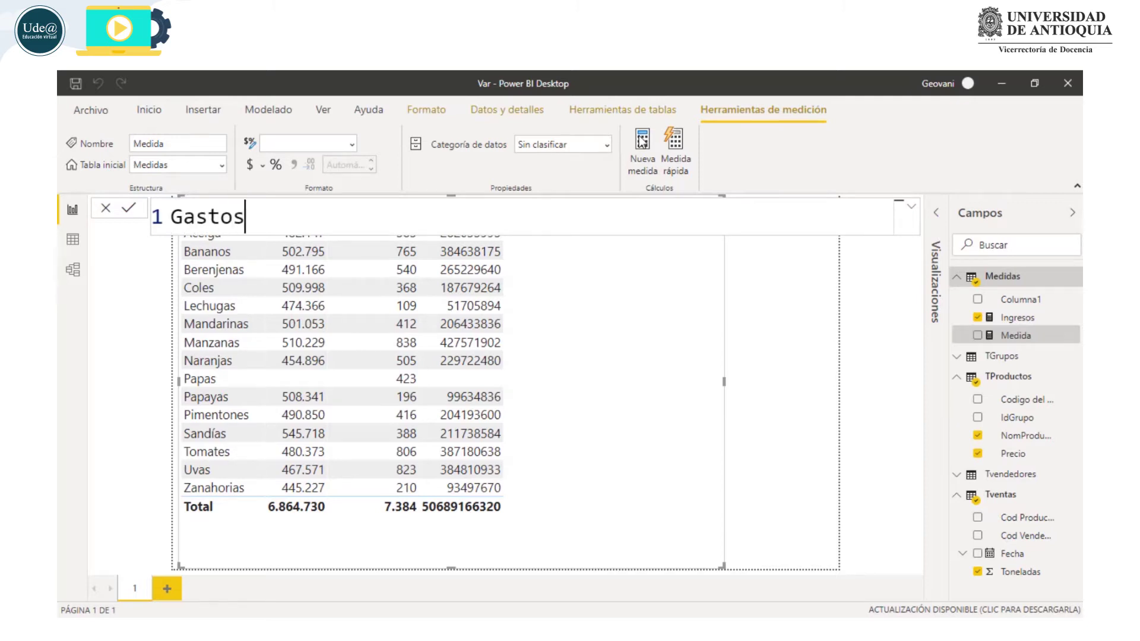
{"action": "type", "text": "= Ingresos"}
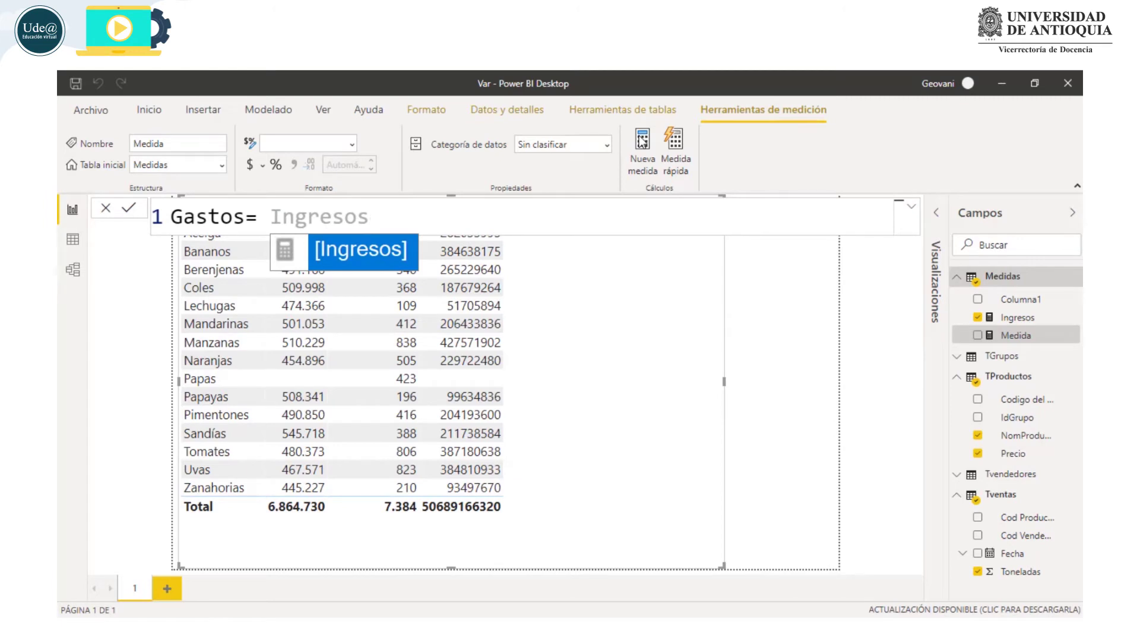
{"action": "key", "text": "Tab"}
{"action": "type", "text": "*0.3"}
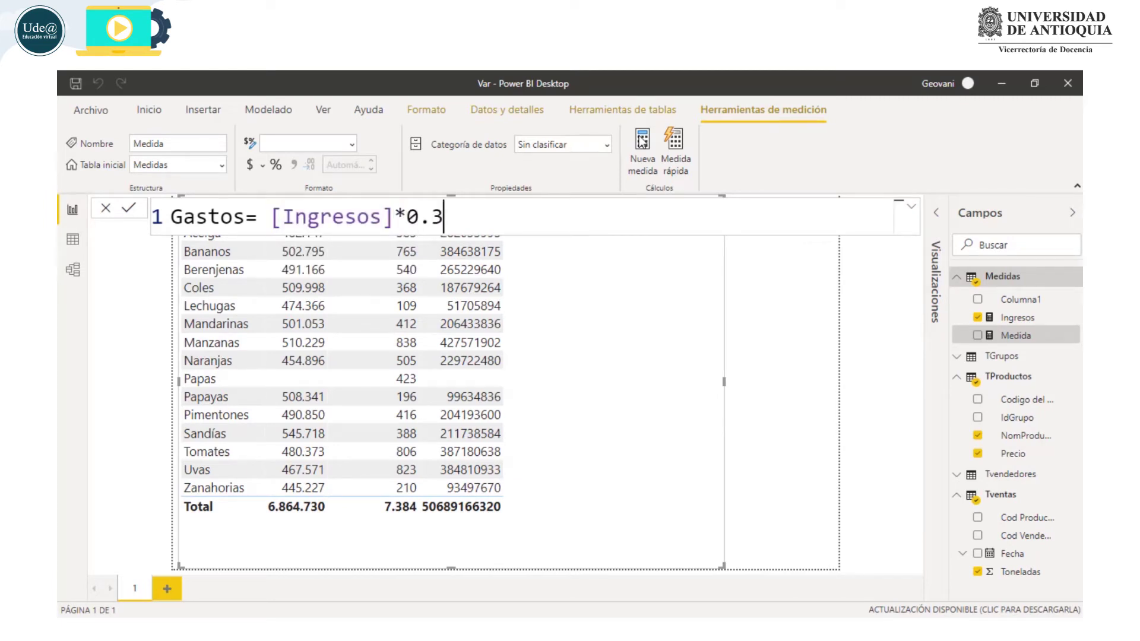
{"action": "double_click", "coordinate": [334, 214]}
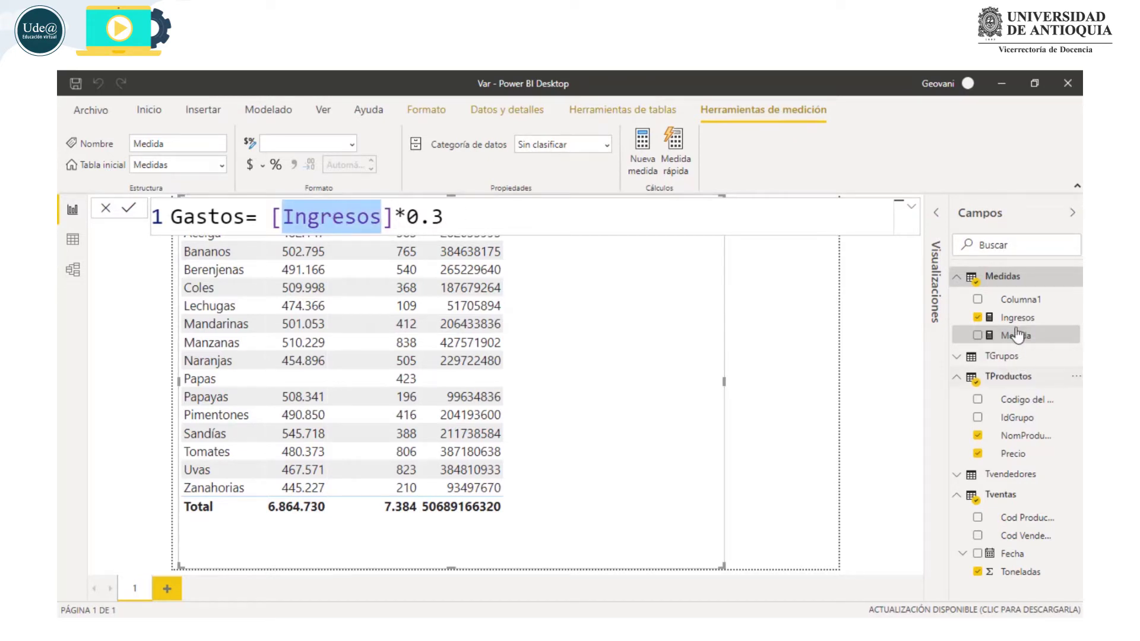
{"action": "key", "text": "Return"}
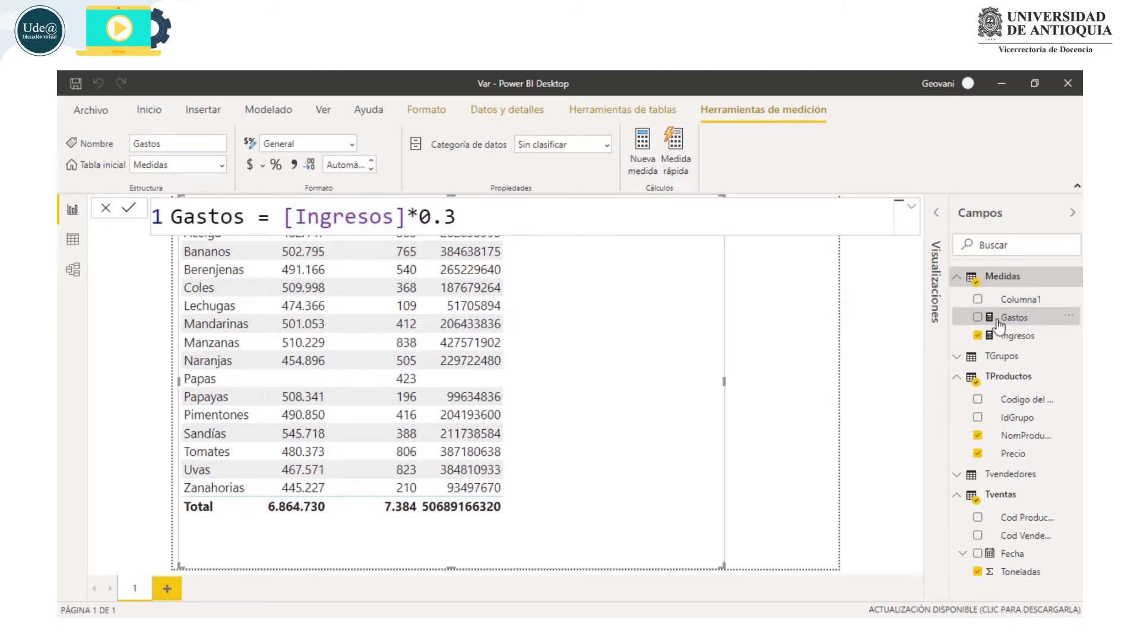
{"action": "left_click", "coordinate": [978, 319]}
{"action": "key", "text": "Escape"}
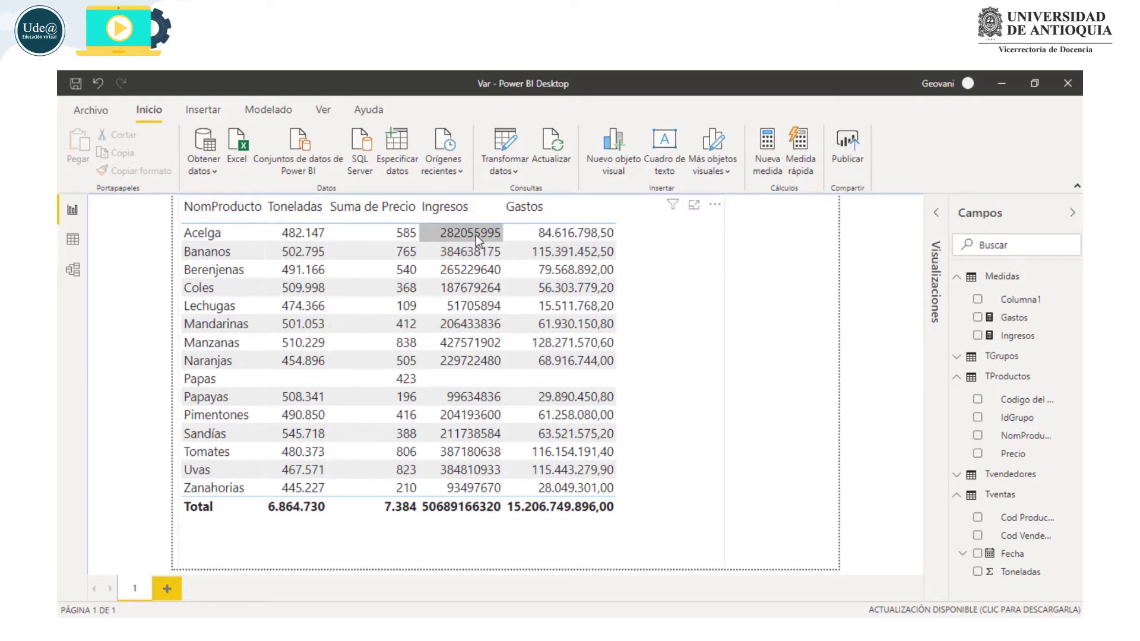
Format the Ingresos measure with a thousands separator
{"action": "left_click", "coordinate": [1018, 336]}
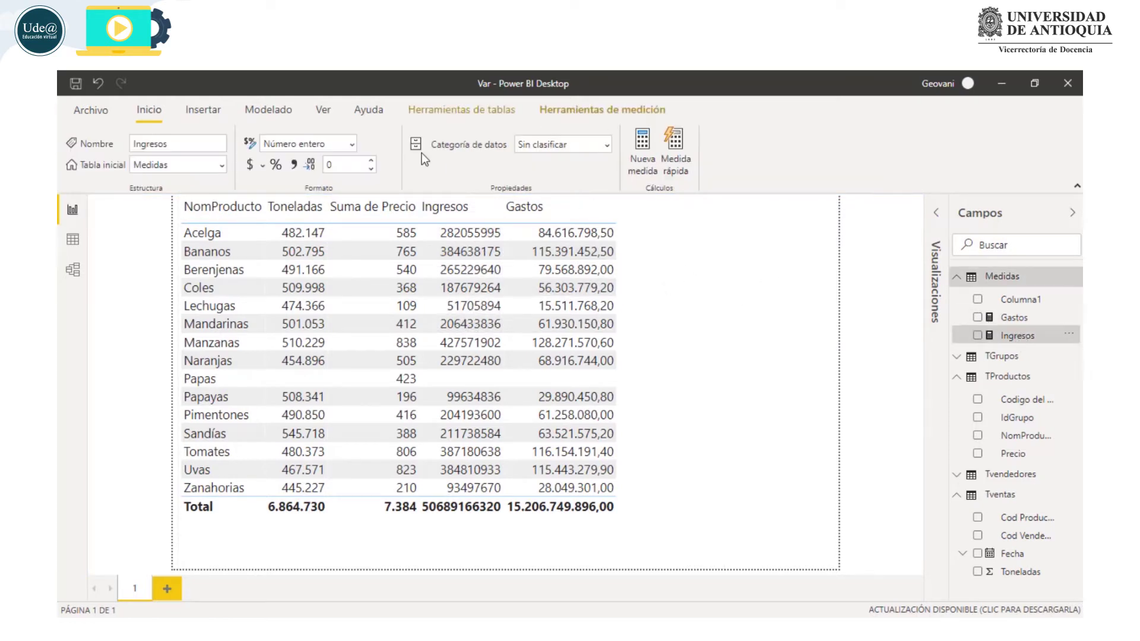
{"action": "left_click", "coordinate": [295, 168]}
{"action": "left_click", "coordinate": [762, 413]}
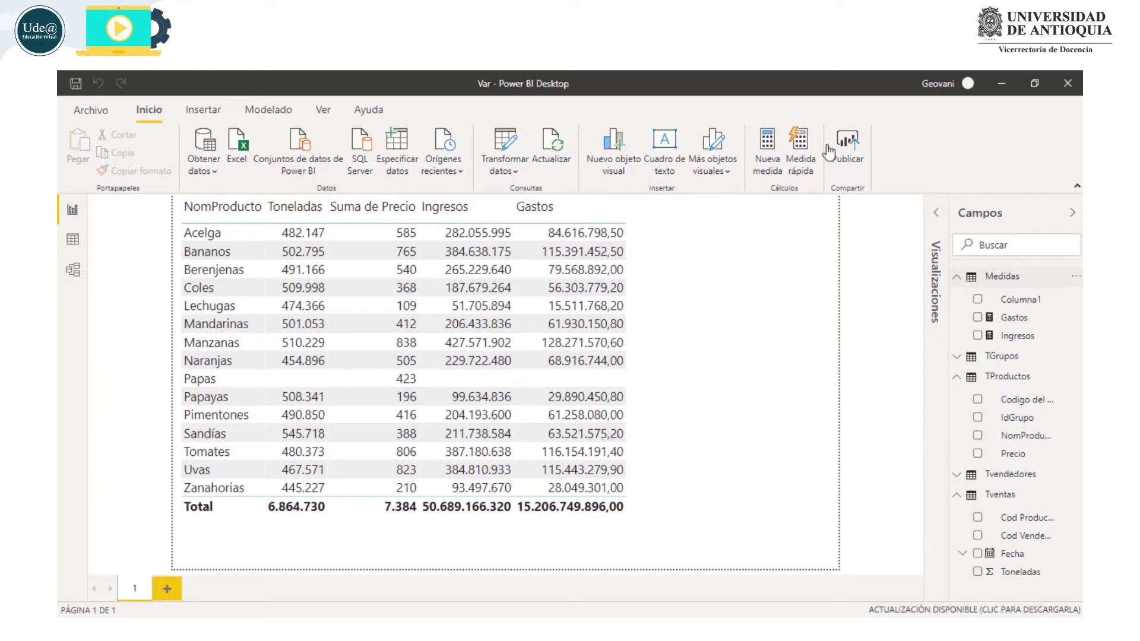
Create the measure Ganancias = [Ingresos]-[Gastos] in the Medidas table and add it to the product table visual
{"action": "left_click", "coordinate": [766, 147]}
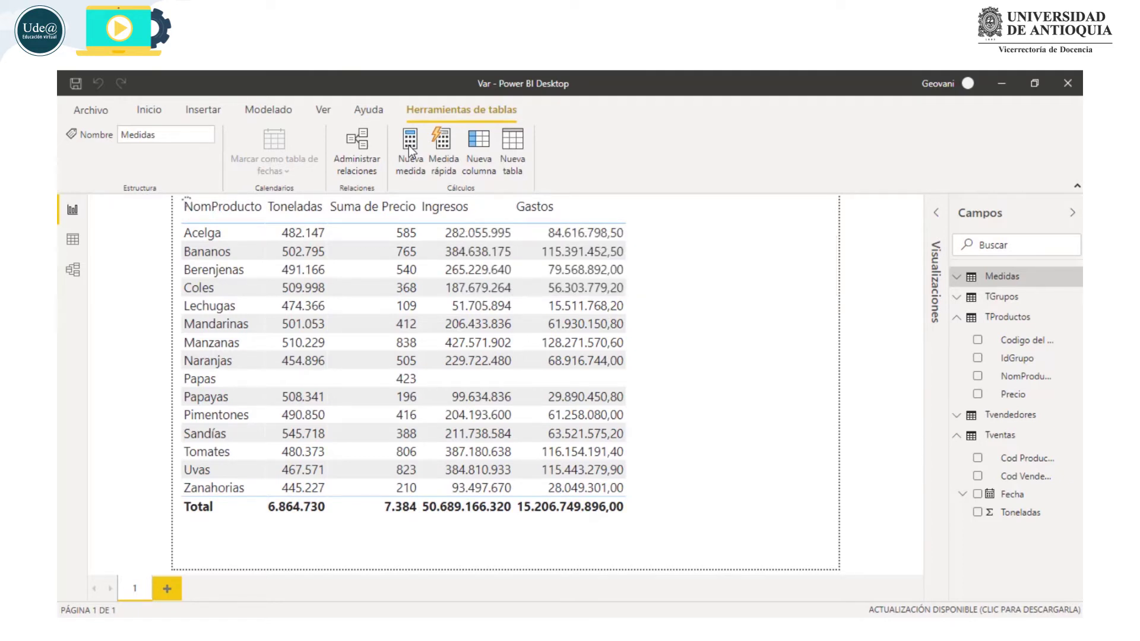
{"action": "type", "text": "Gaan"}
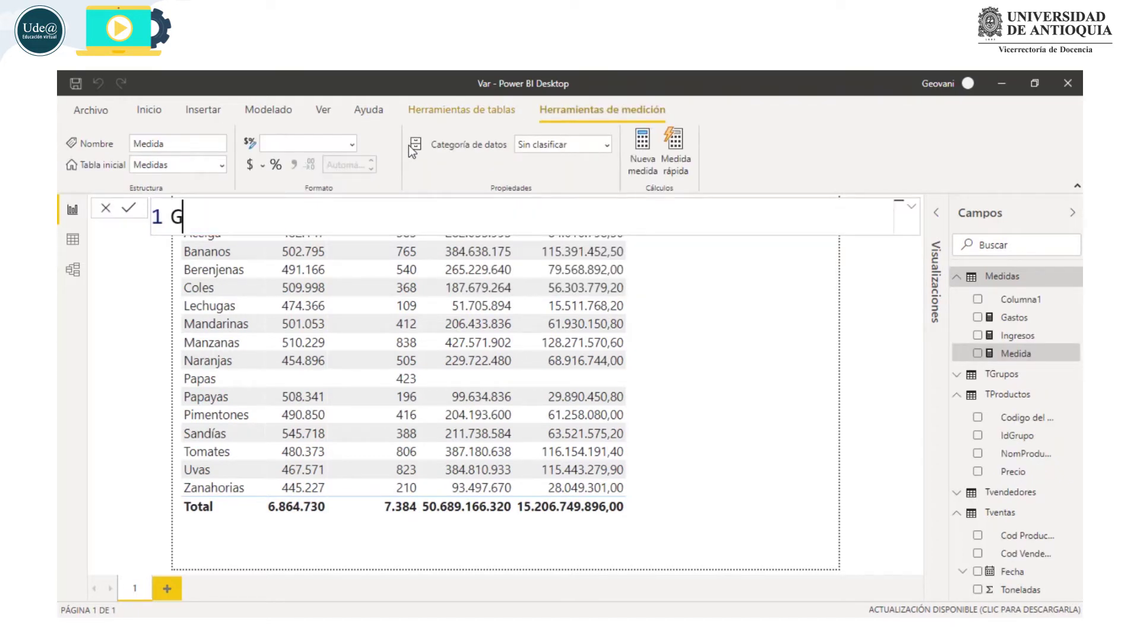
{"action": "key", "text": "BackSpace"}
{"action": "key", "text": "BackSpace"}
{"action": "type", "text": "nan"}
{"action": "key", "text": "BackSpace"}
{"action": "type", "text": "ancias=[Ingre"}
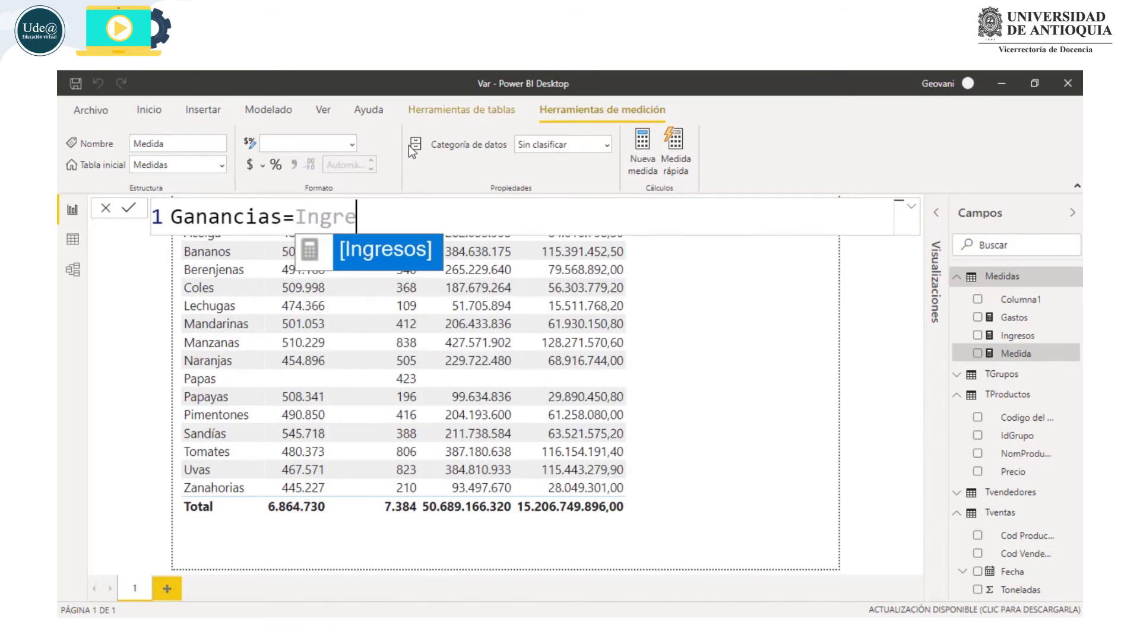
{"action": "key", "text": "Tab"}
{"action": "type", "text": "-"}
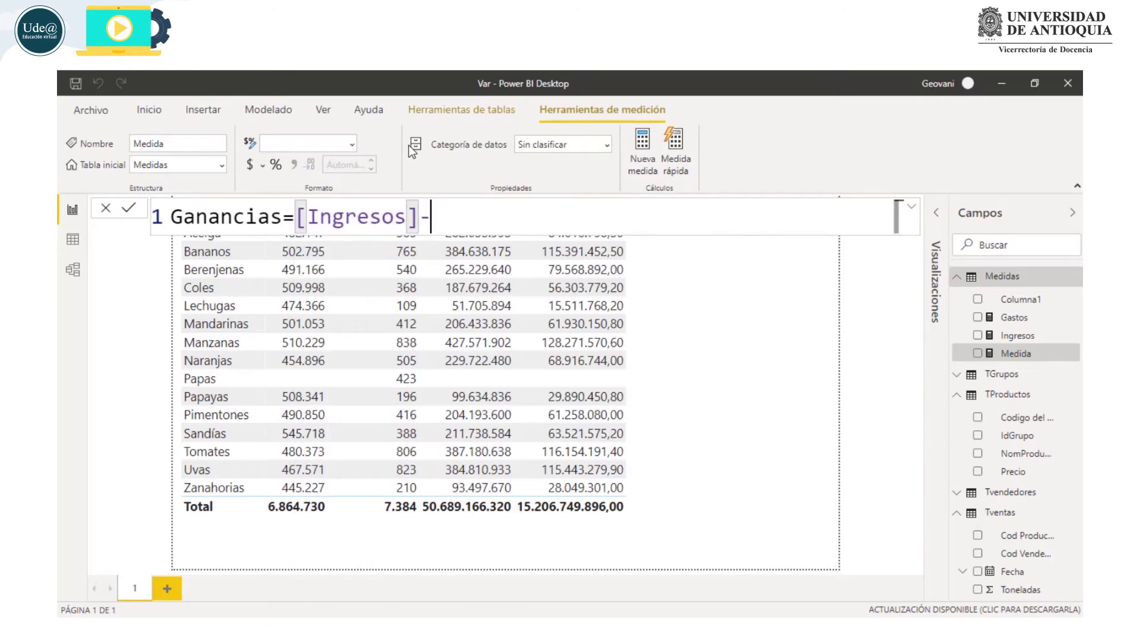
{"action": "type", "text": "Gastos"}
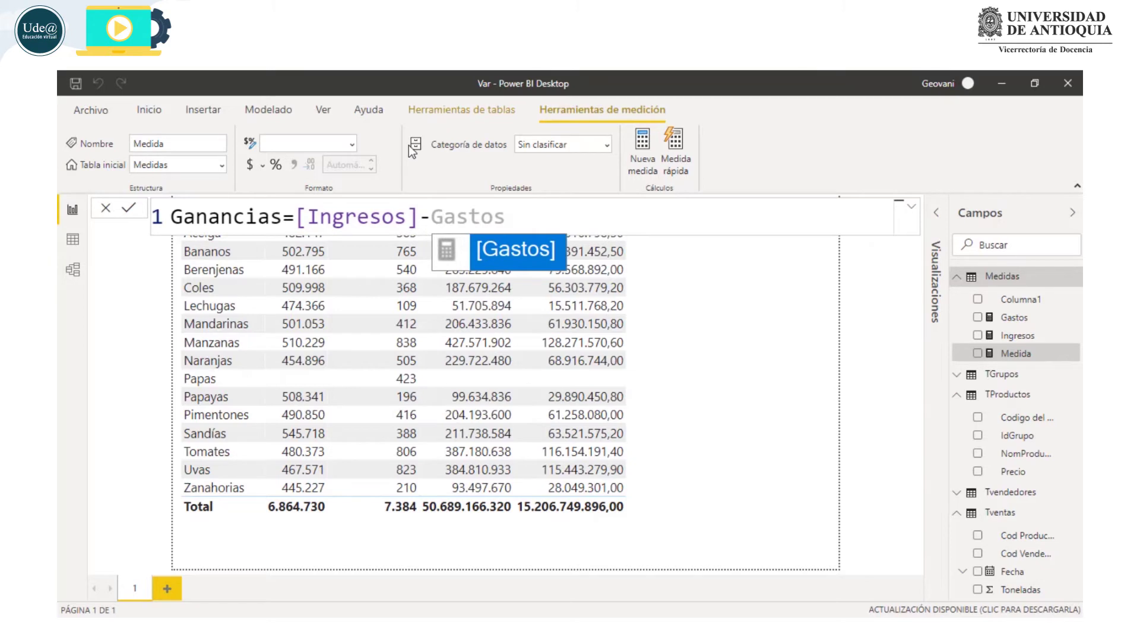
{"action": "key", "text": "Tab"}
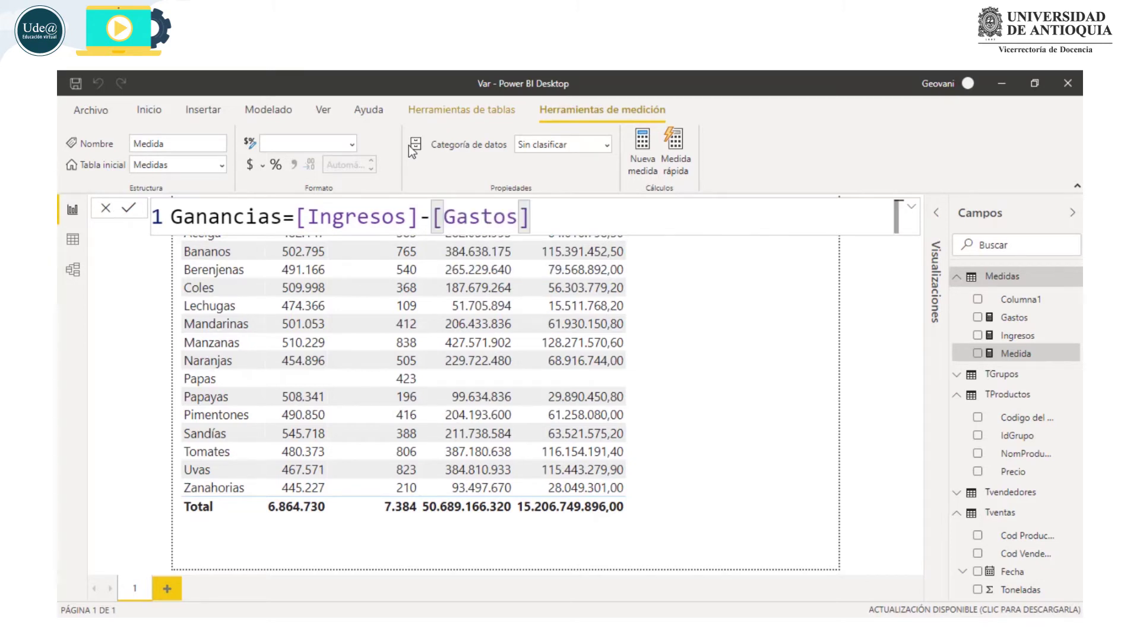
{"action": "key", "text": "Return"}
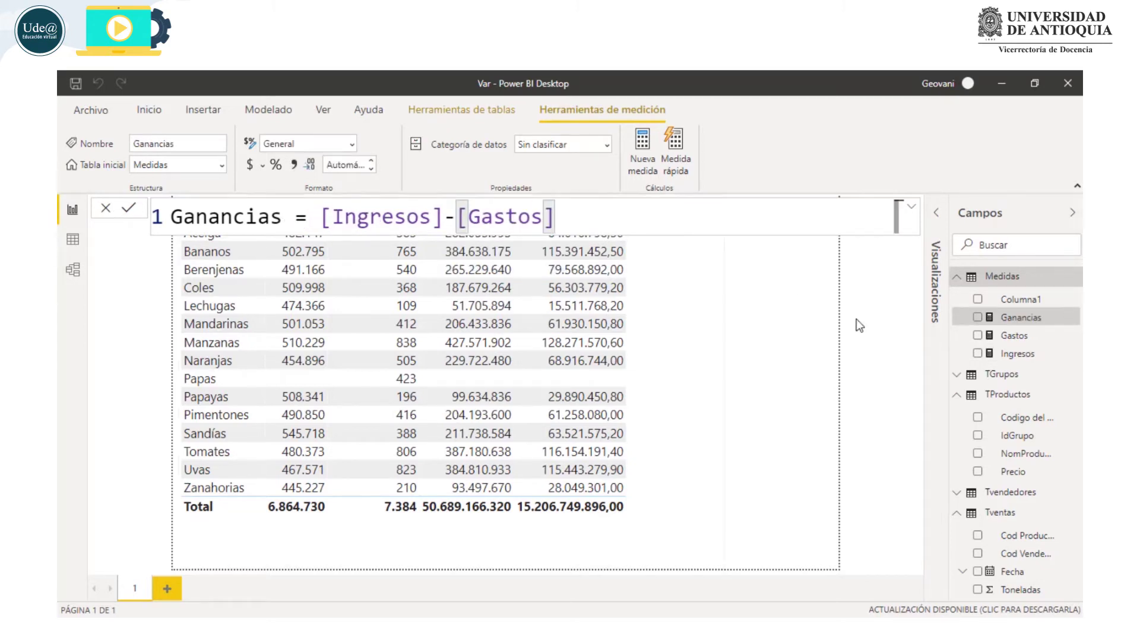
{"action": "left_click", "coordinate": [978, 318]}
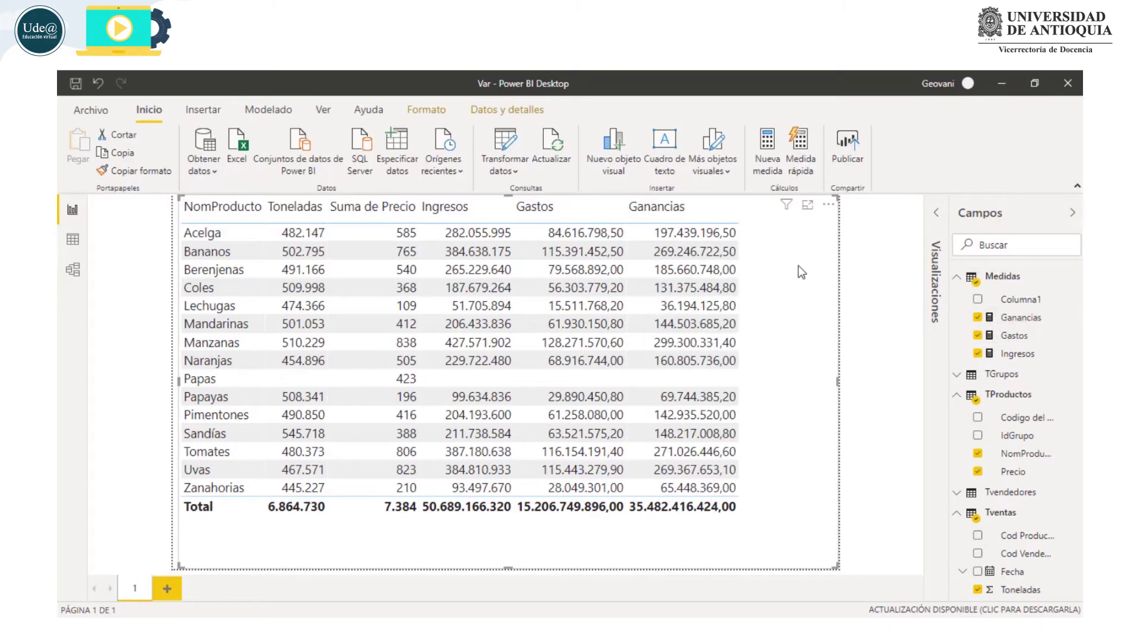
{"action": "left_click", "coordinate": [665, 213]}
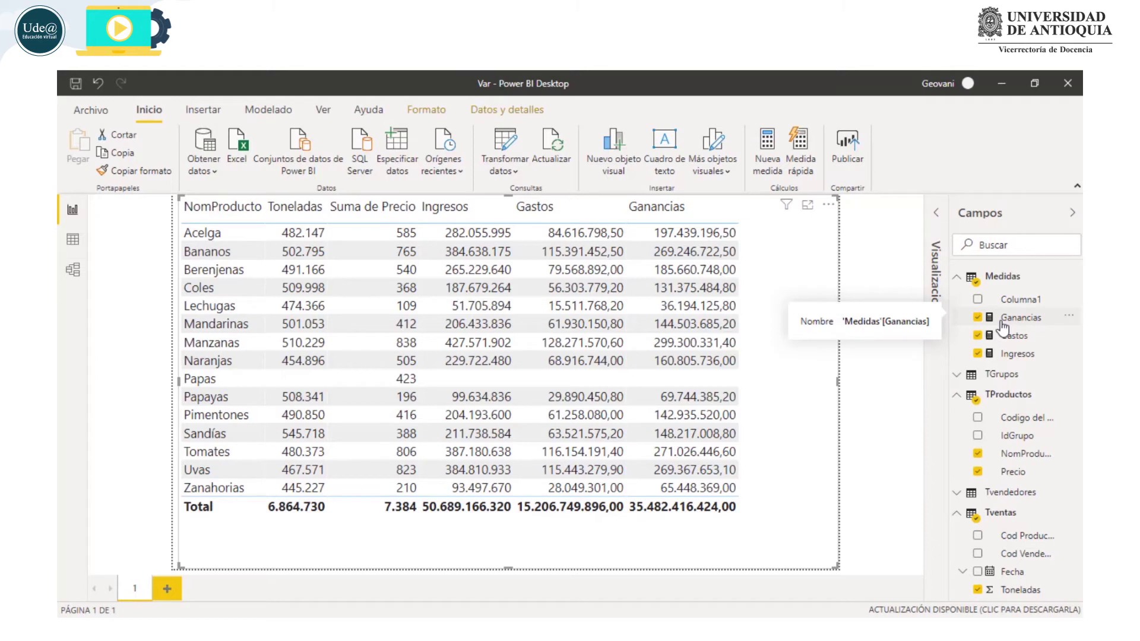
Start a new measure named GananciasconVar in the Medidas table
{"action": "left_click", "coordinate": [1003, 278]}
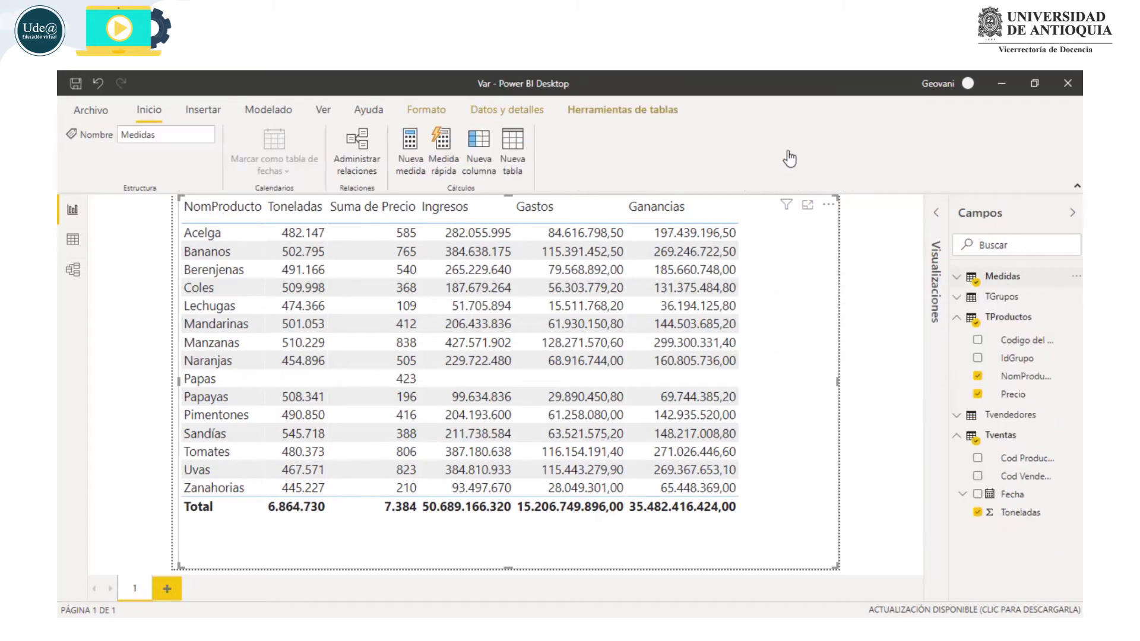
{"action": "left_click", "coordinate": [414, 141]}
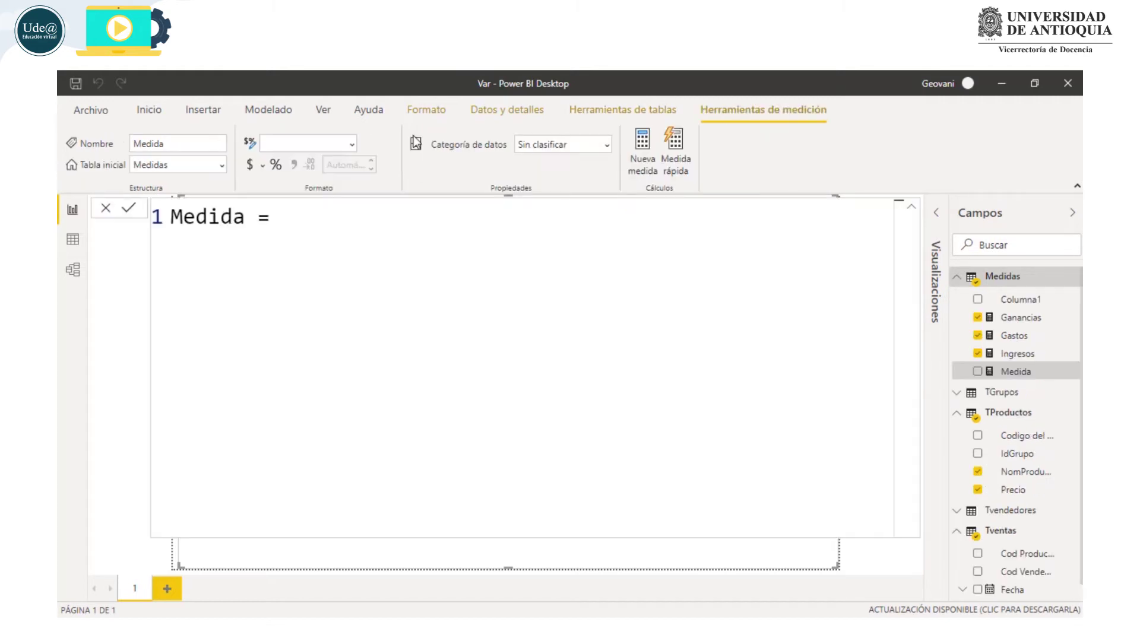
{"action": "key", "text": "ctrl+a"}
{"action": "key", "text": "BackSpace"}
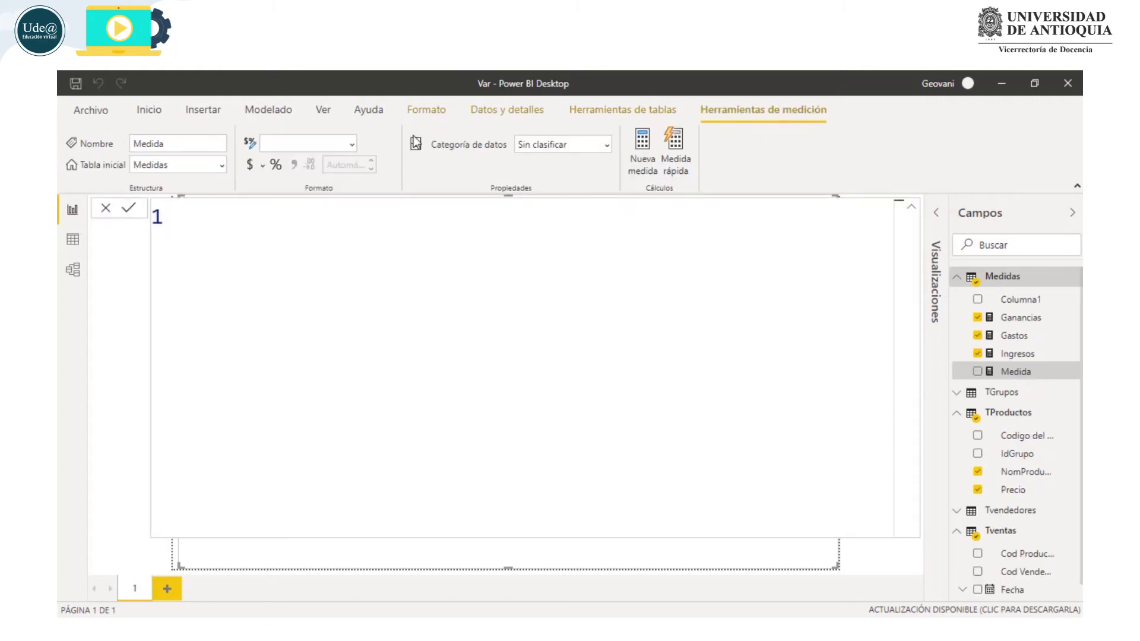
{"action": "type", "text": "Gananciasc"}
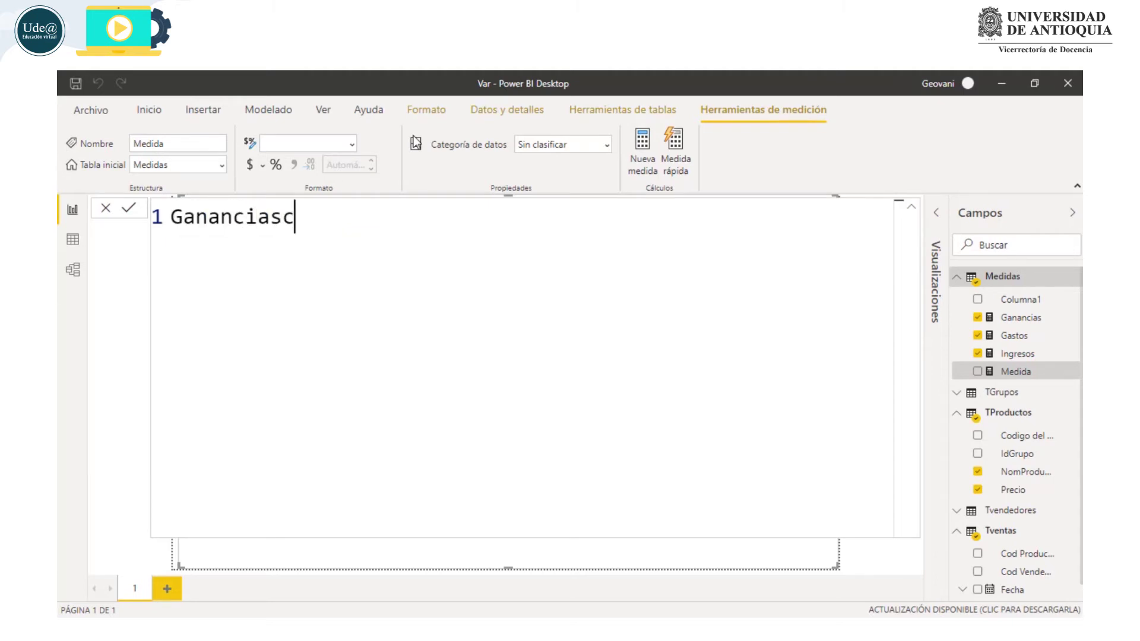
{"action": "type", "text": "on Var="}
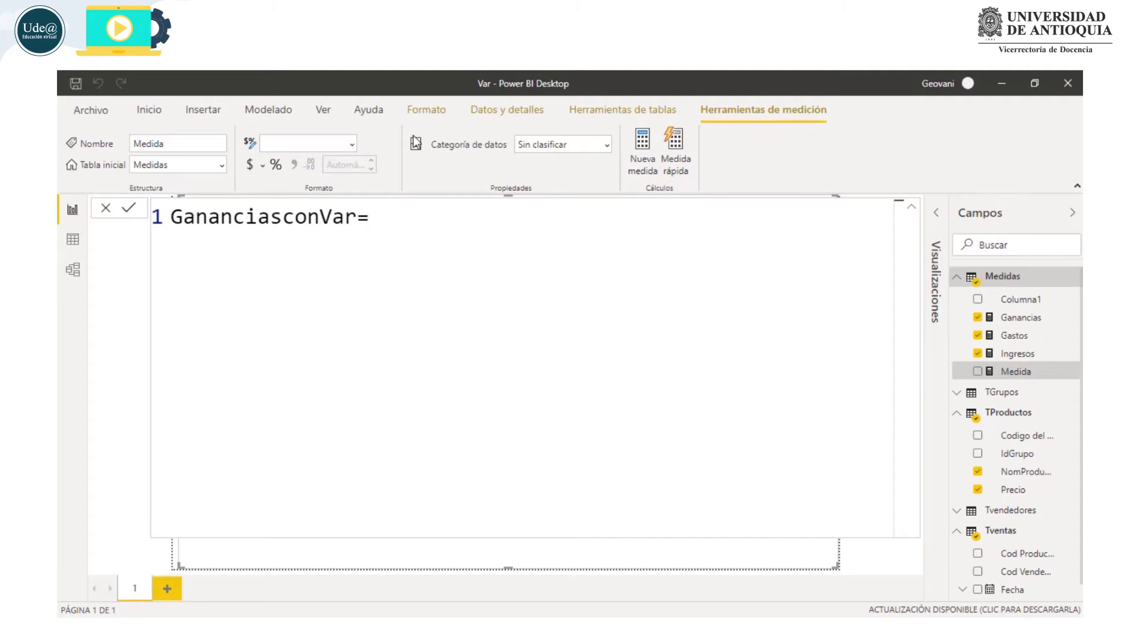
Declare the variable ingresos as sum(Tventas[Toneladas])*sum(TProductos[Precio]) on a new line of the GananciasconVar formula
{"action": "key", "text": "shift+Return"}
{"action": "type", "text": "Var ingresos"}
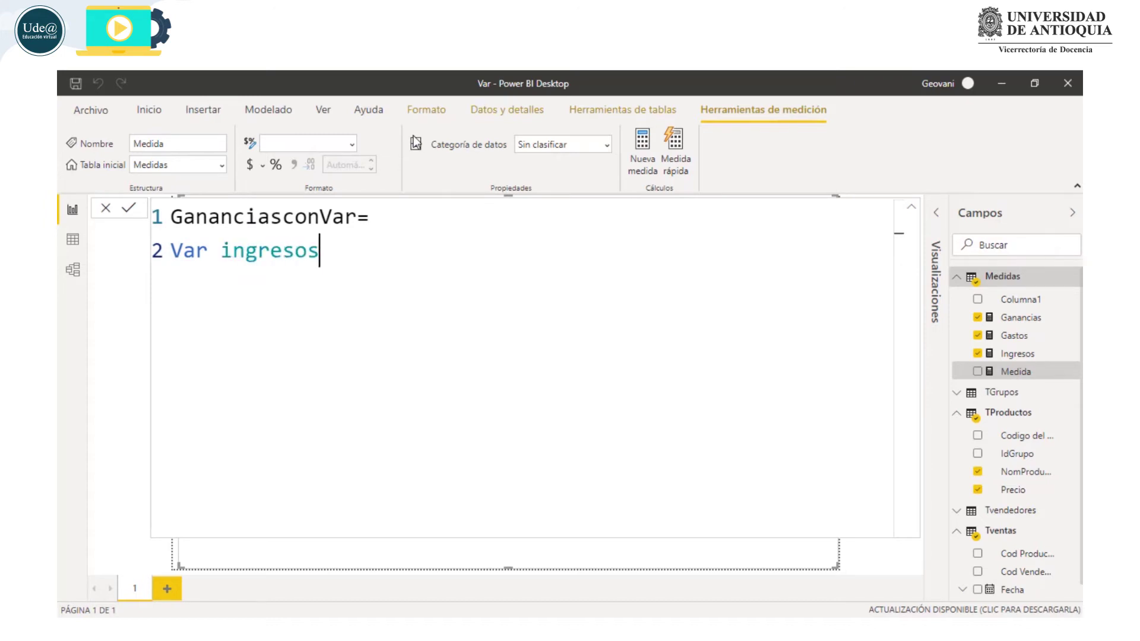
{"action": "type", "text": "=sum("}
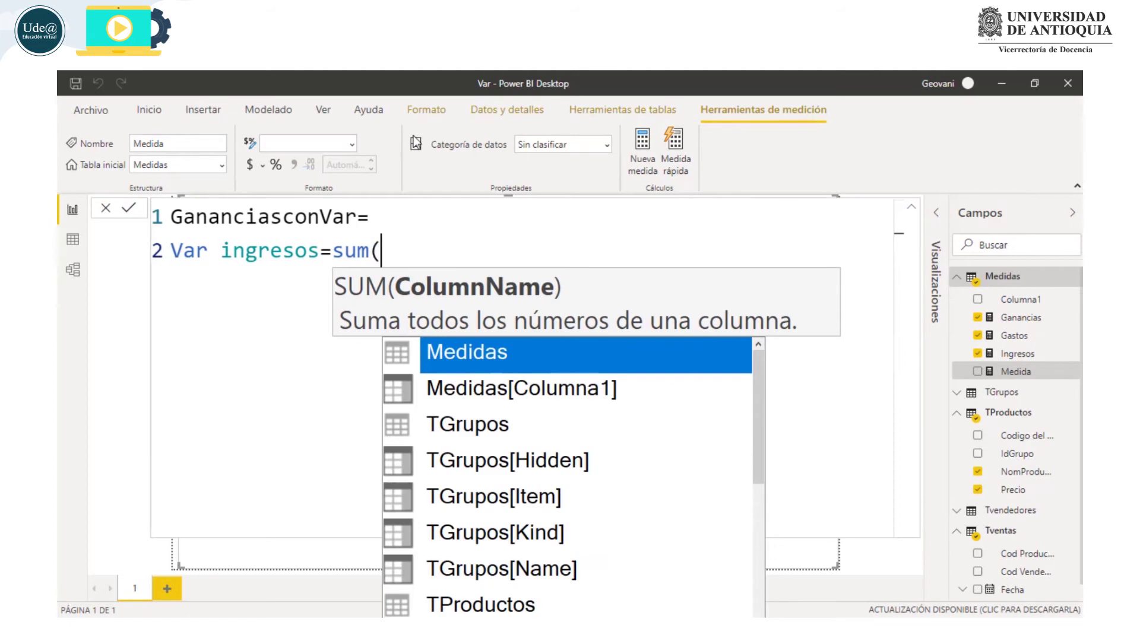
{"action": "type", "text": "Tventas[Tone"}
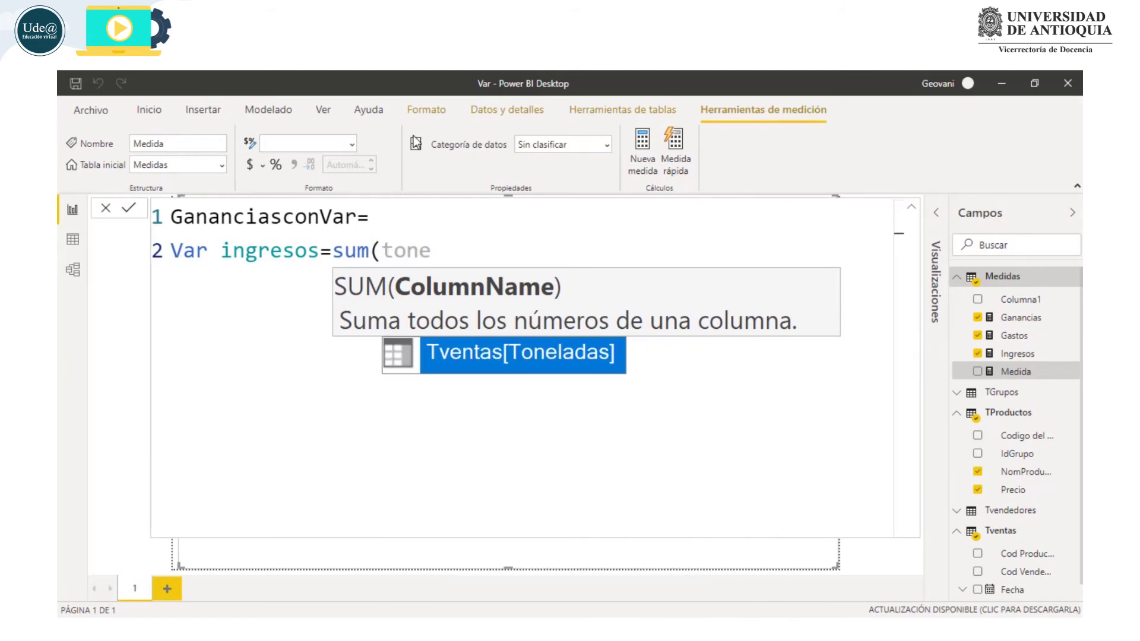
{"action": "key", "text": "Tab"}
{"action": "type", "text": ")"}
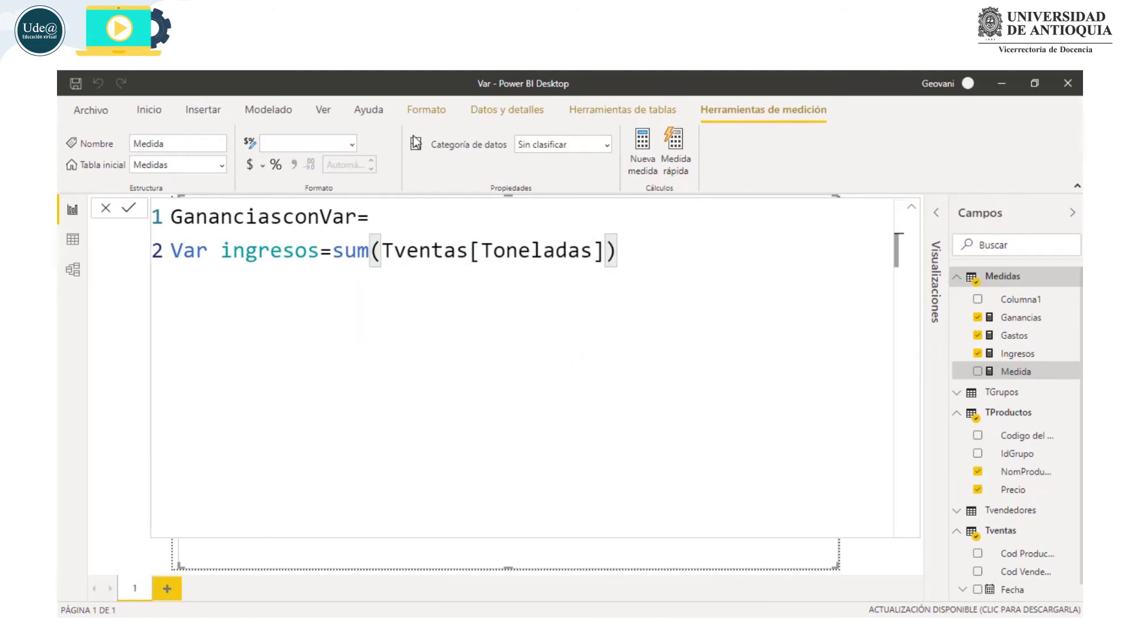
{"action": "type", "text": "*sum(prec"}
{"action": "key", "text": "Tab"}
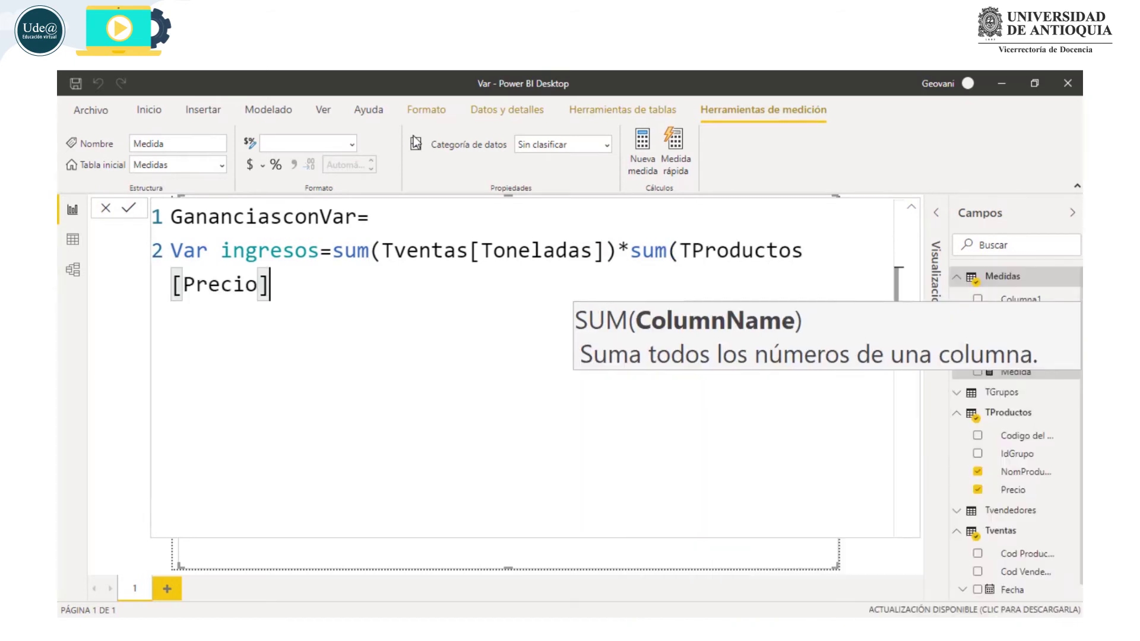
{"action": "type", "text": ")"}
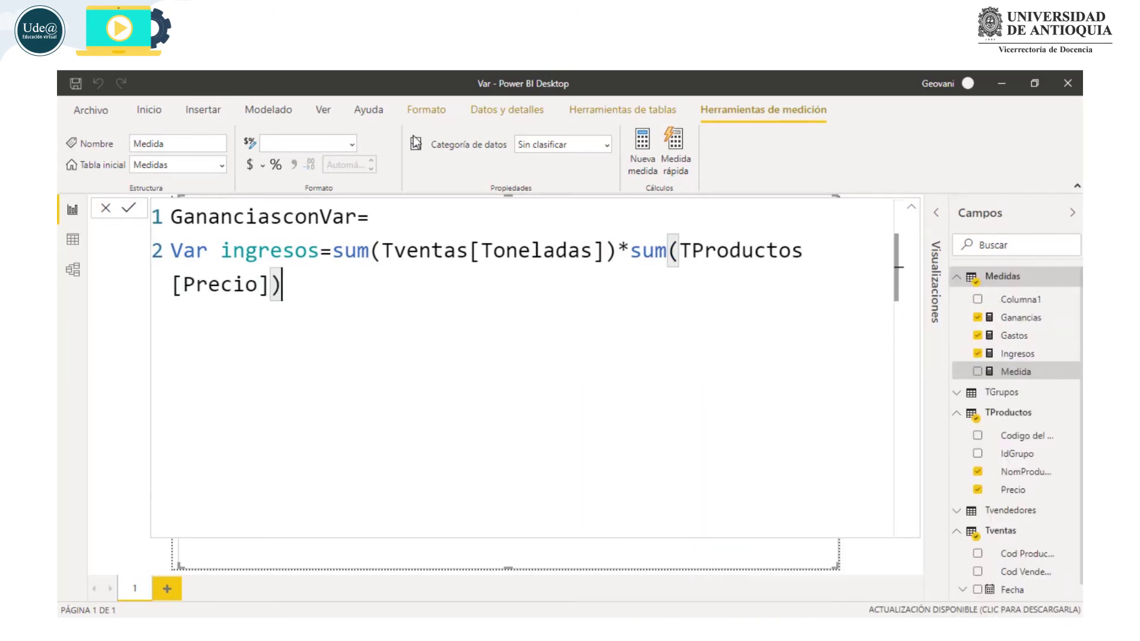
Declare a second variable, Gastos, as ingresos * 0.3, referencing the ingresos variable rather than the measure
{"action": "key", "text": "shift+Return"}
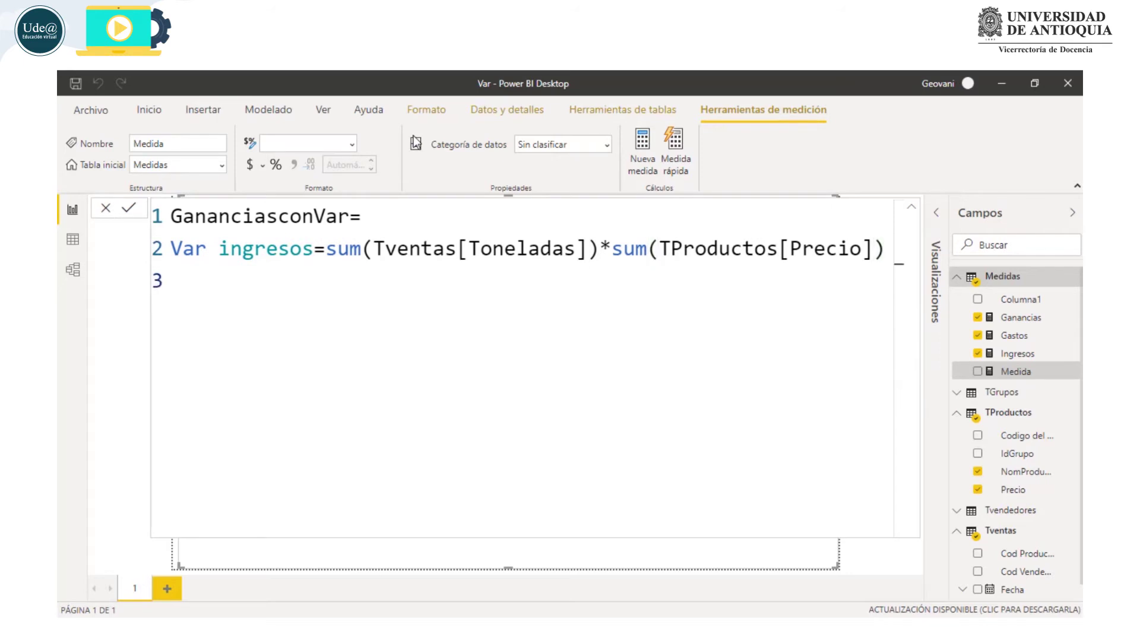
{"action": "type", "text": "Var Gastos= in"}
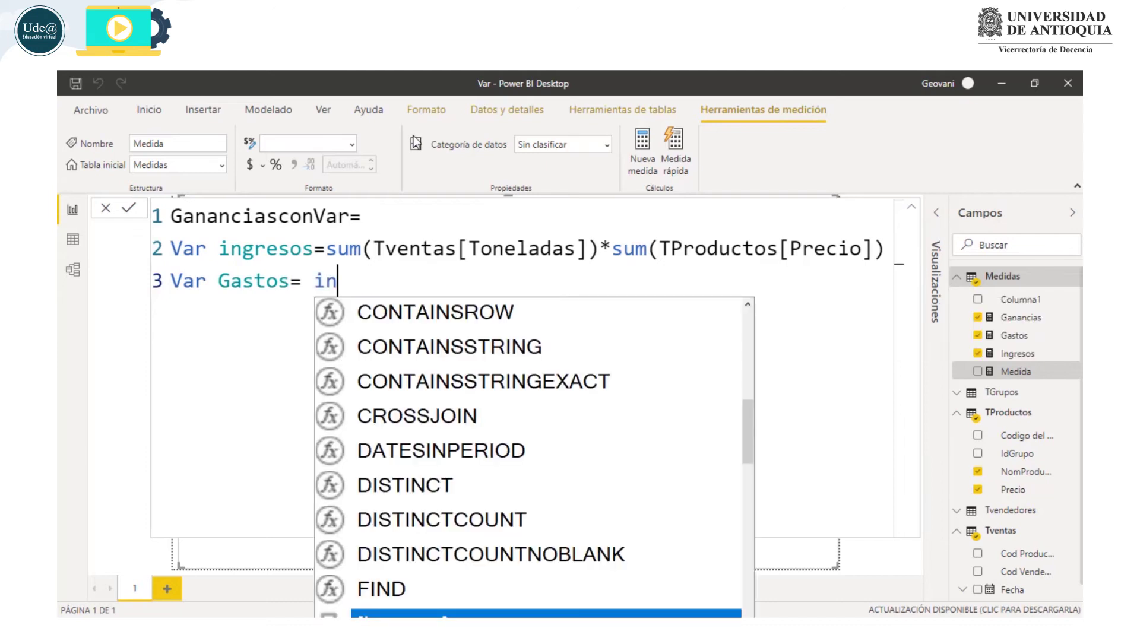
{"action": "key", "text": "Escape"}
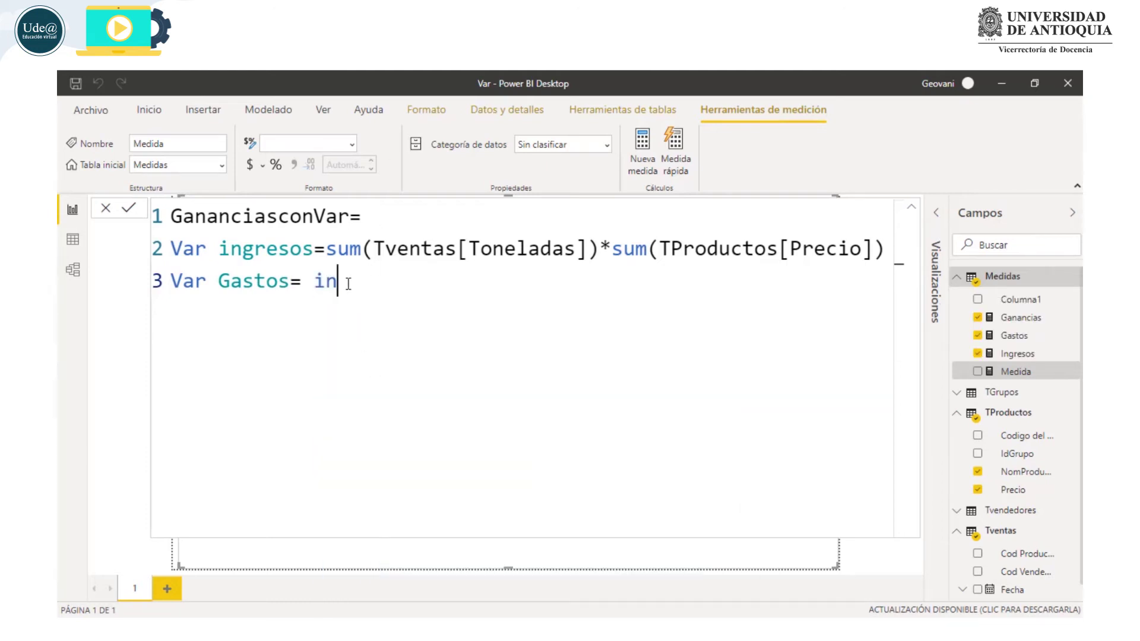
{"action": "type", "text": "gr"}
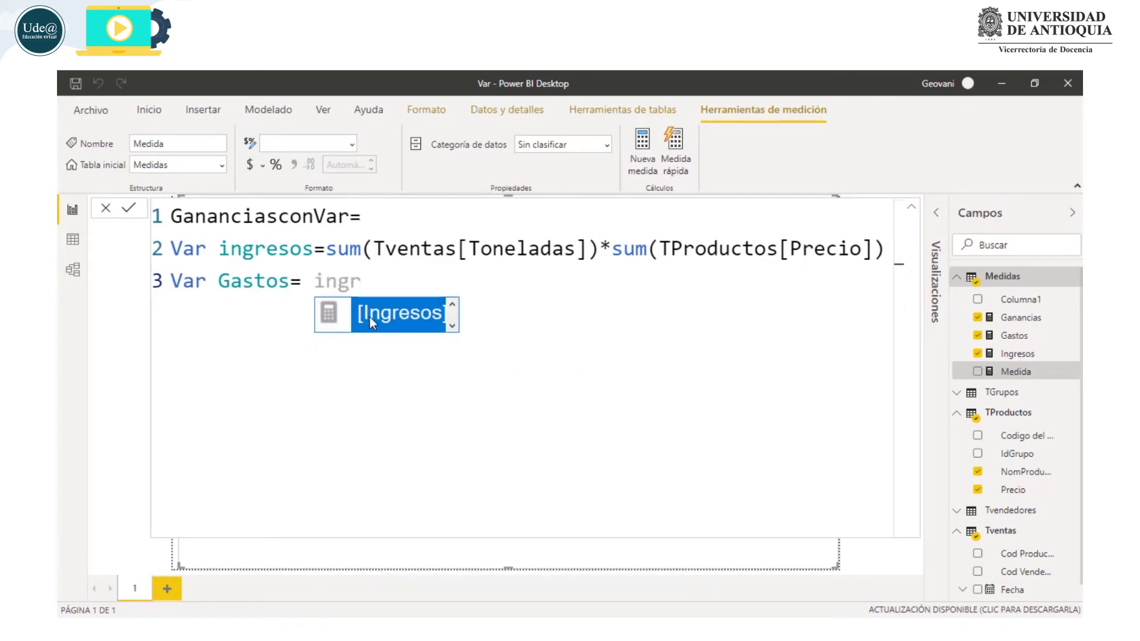
{"action": "left_click", "coordinate": [451, 326]}
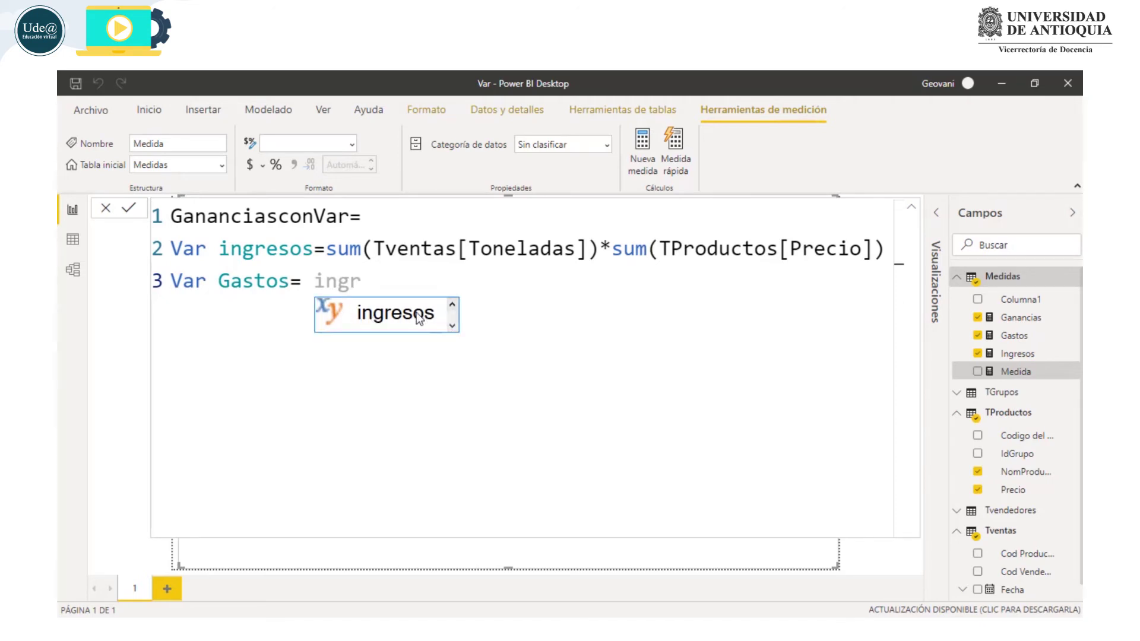
{"action": "left_click", "coordinate": [452, 304]}
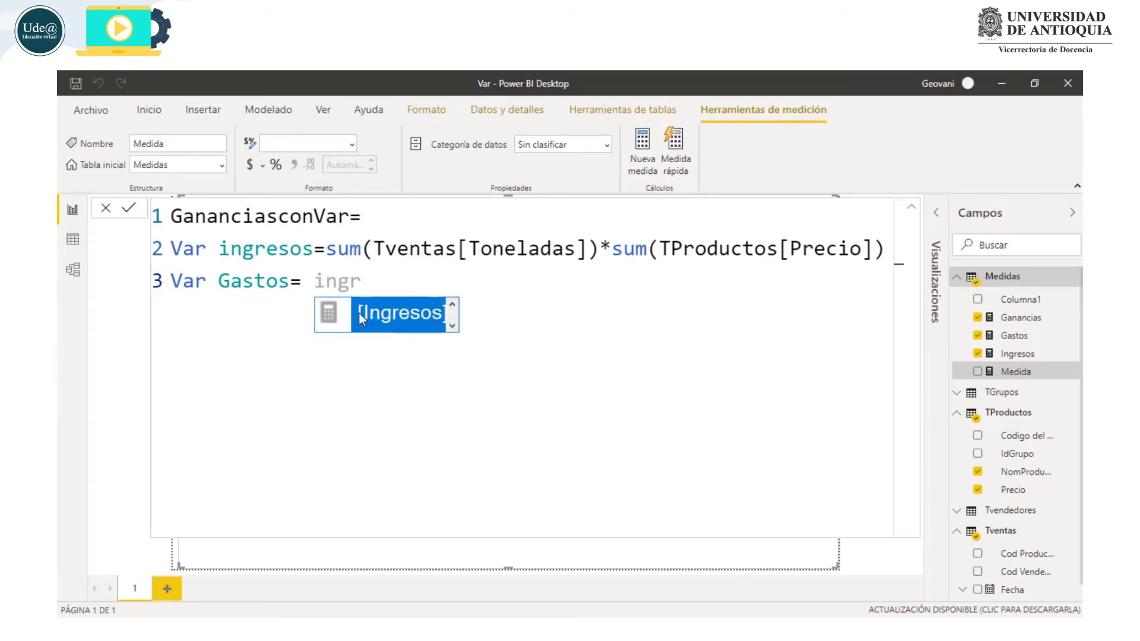
{"action": "left_click", "coordinate": [450, 326]}
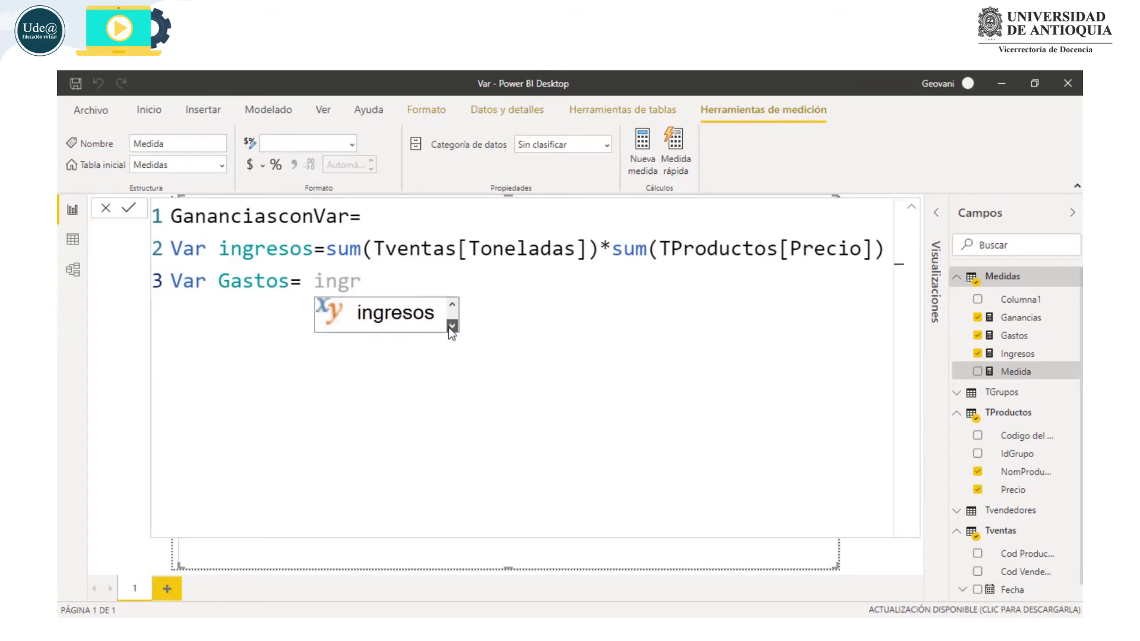
{"action": "left_click", "coordinate": [361, 312]}
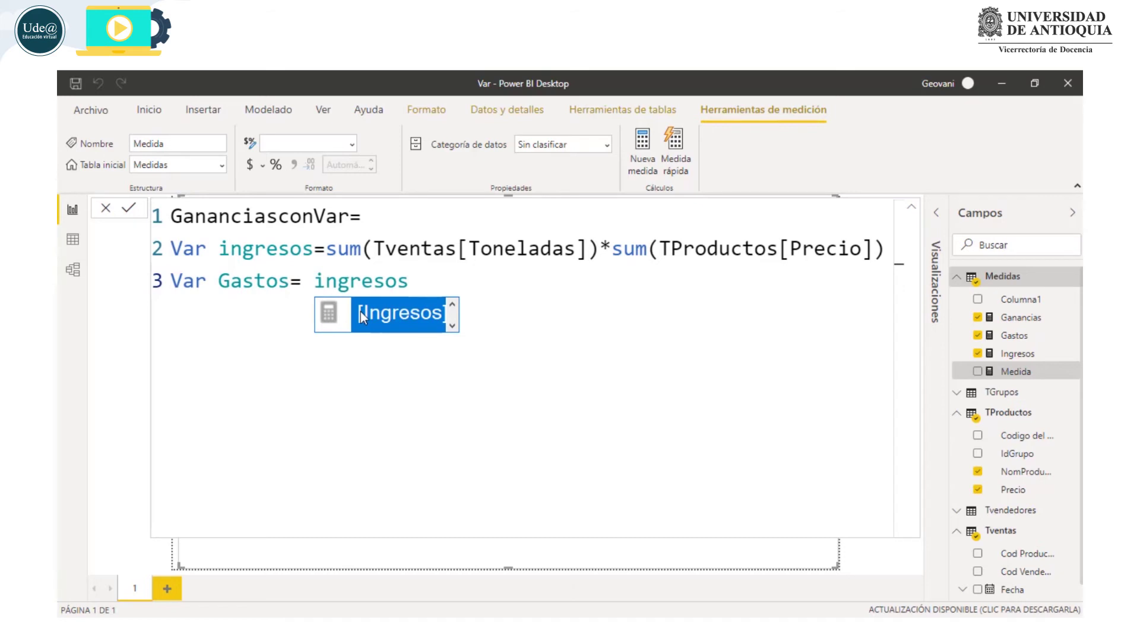
{"action": "double_click", "coordinate": [264, 249]}
{"action": "double_click", "coordinate": [351, 280]}
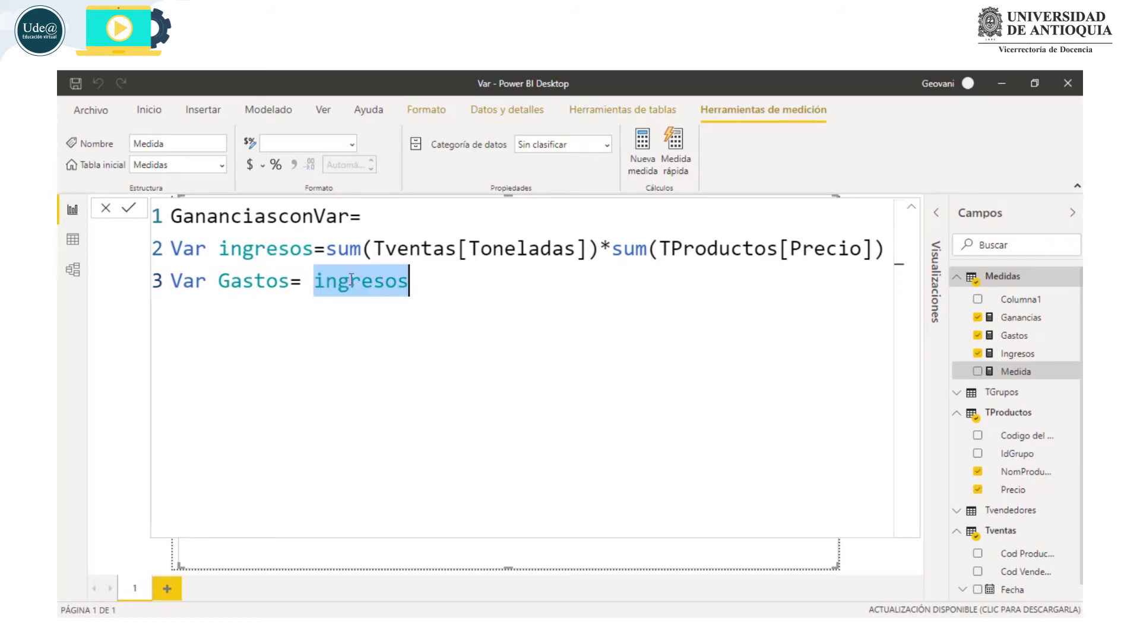
{"action": "left_click", "coordinate": [429, 282]}
{"action": "type", "text": "* 0.3"}
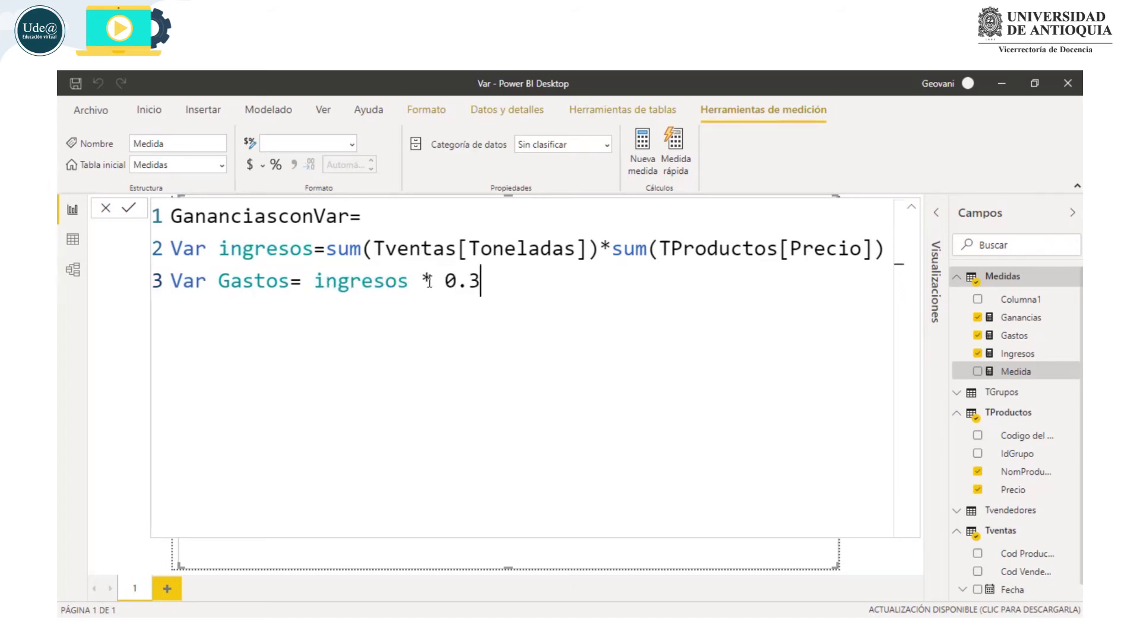
Add a Return line below the variable declarations, separated from them by a blank line
{"action": "key", "text": "shift+Return"}
{"action": "key", "text": "shift+Return"}
{"action": "double_click", "coordinate": [184, 249]}
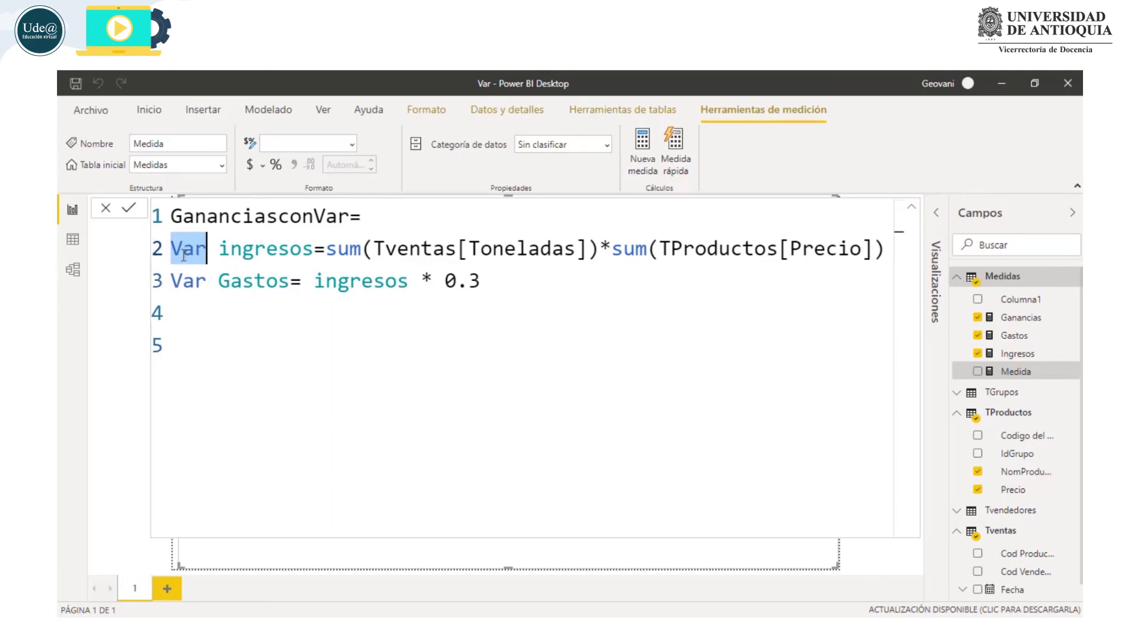
{"action": "left_click", "coordinate": [181, 317]}
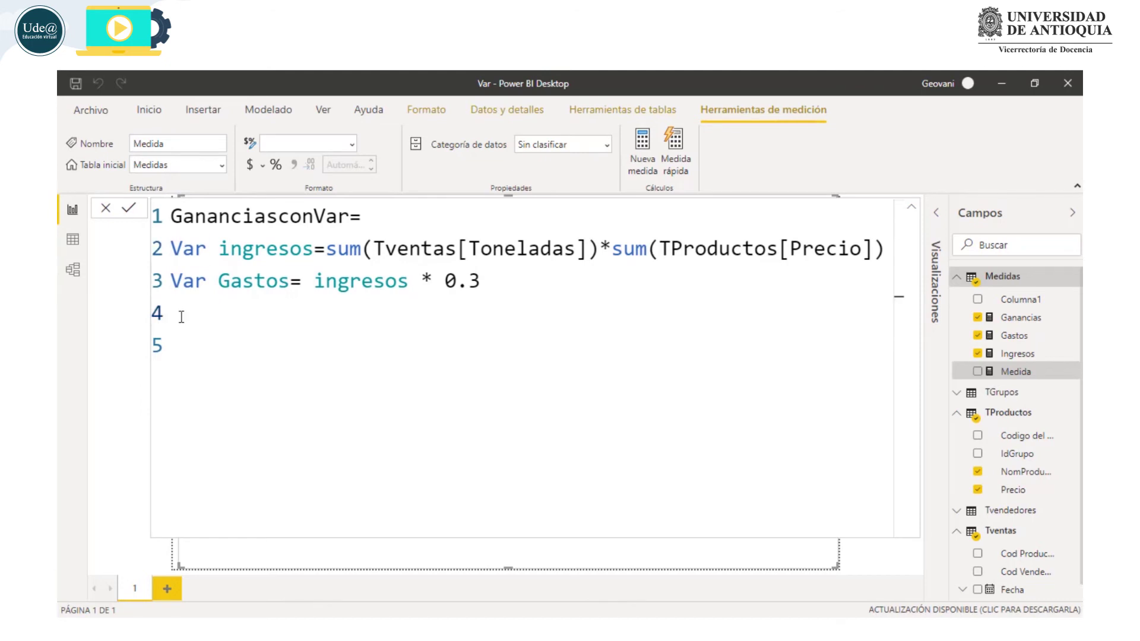
{"action": "key", "text": "Return"}
{"action": "type", "text": "Return"}
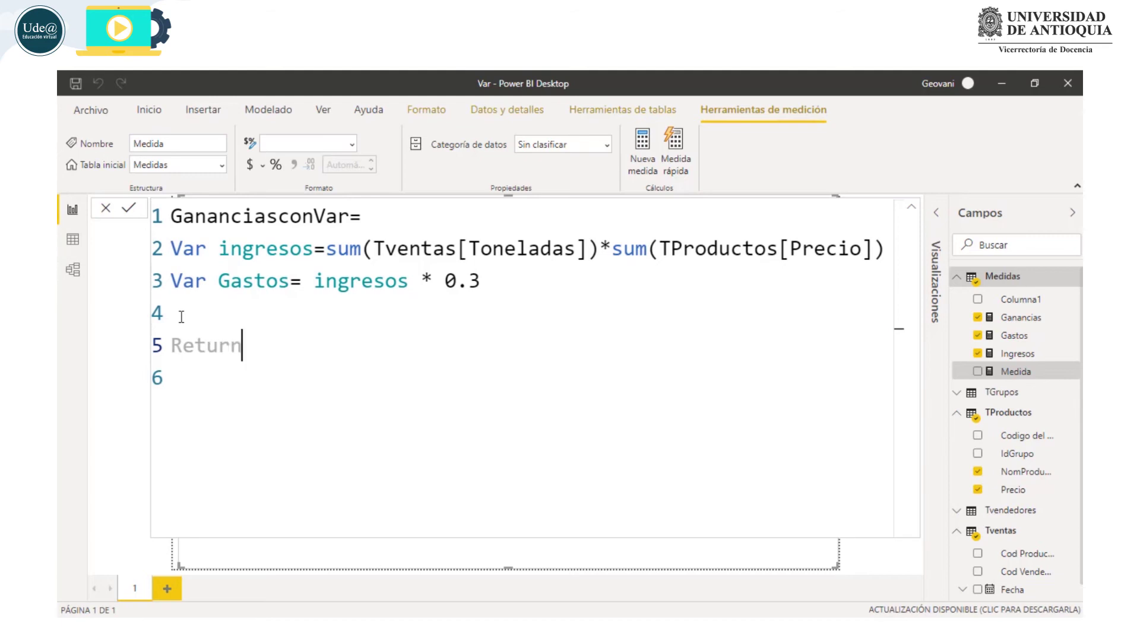
{"action": "key", "text": "Return"}
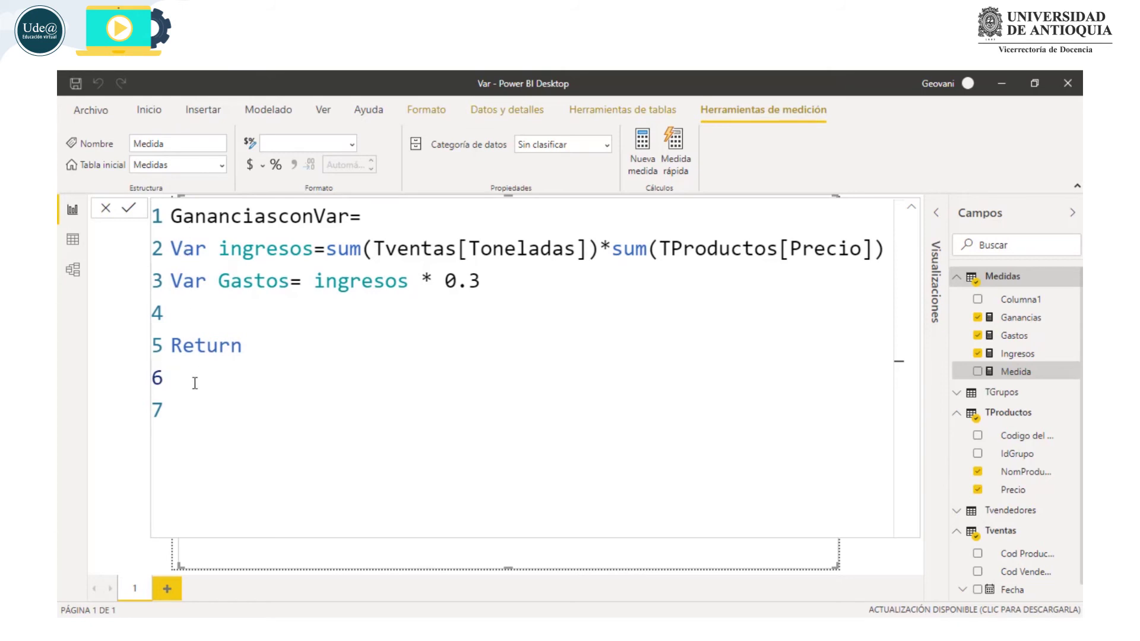
Enter ingresos - Gastos as the returned expression, using the two variables instead of the measures with the same names
{"action": "key", "text": "shift+Down"}
{"action": "key", "text": "shift+Up"}
{"action": "type", "text": "ingreso"}
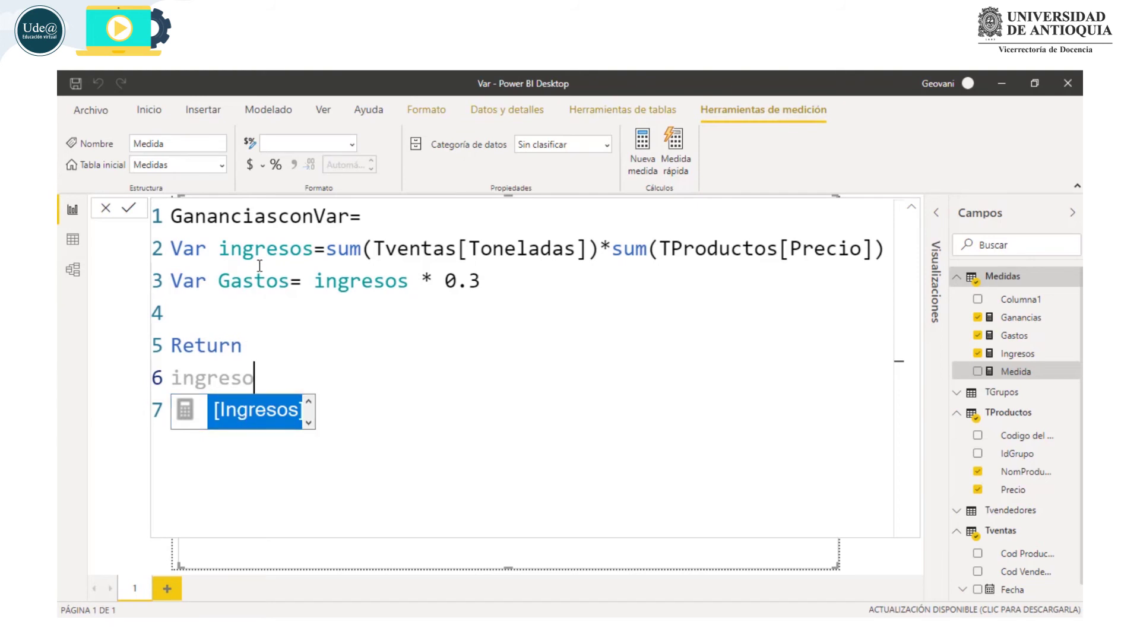
{"action": "type", "text": "s"}
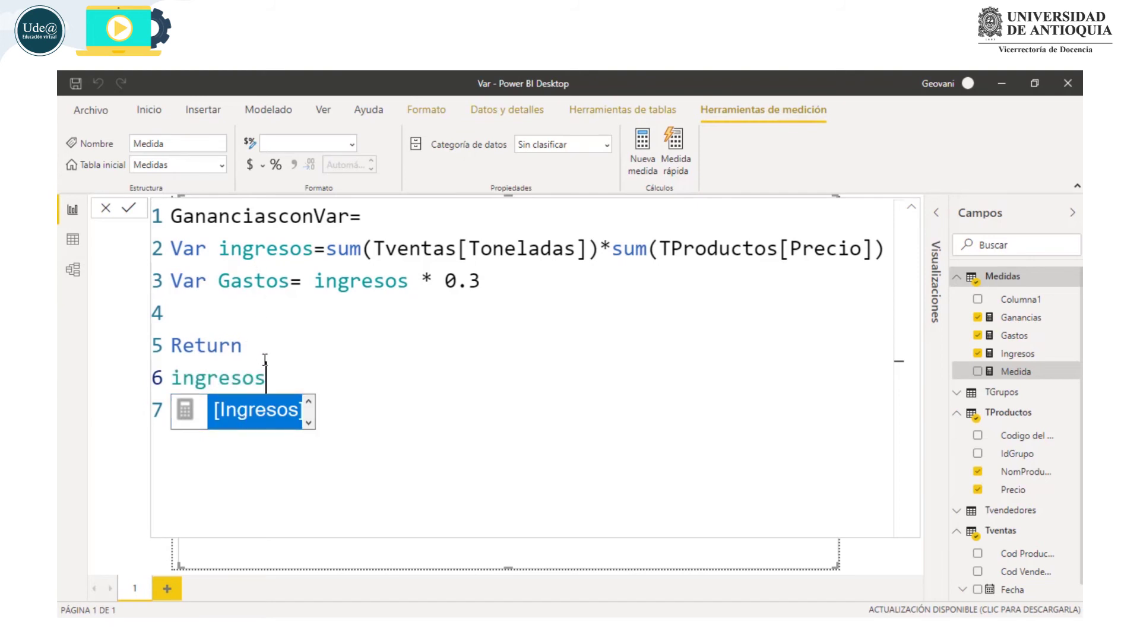
{"action": "left_click", "coordinate": [308, 423]}
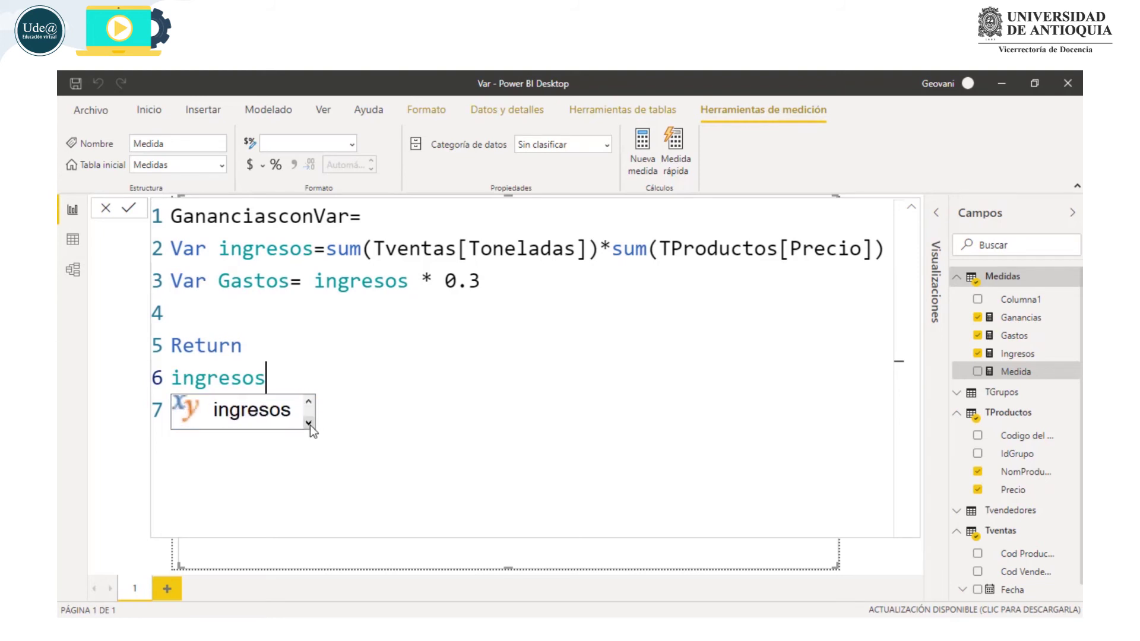
{"action": "key", "text": "Escape"}
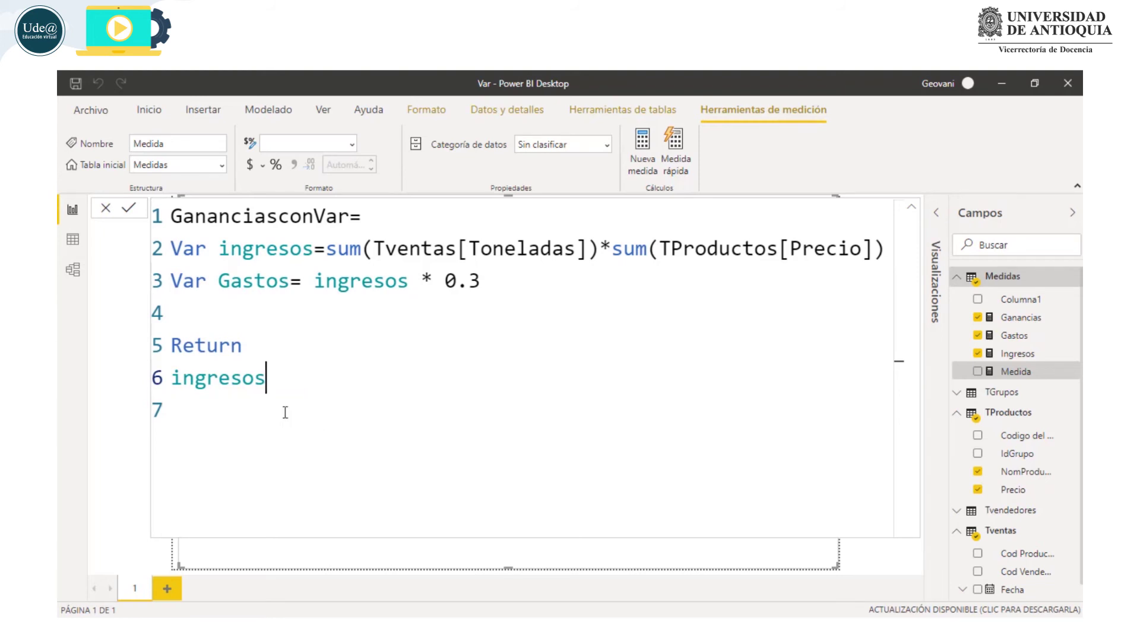
{"action": "type", "text": "- gra"}
{"action": "key", "text": "BackSpace"}
{"action": "key", "text": "BackSpace"}
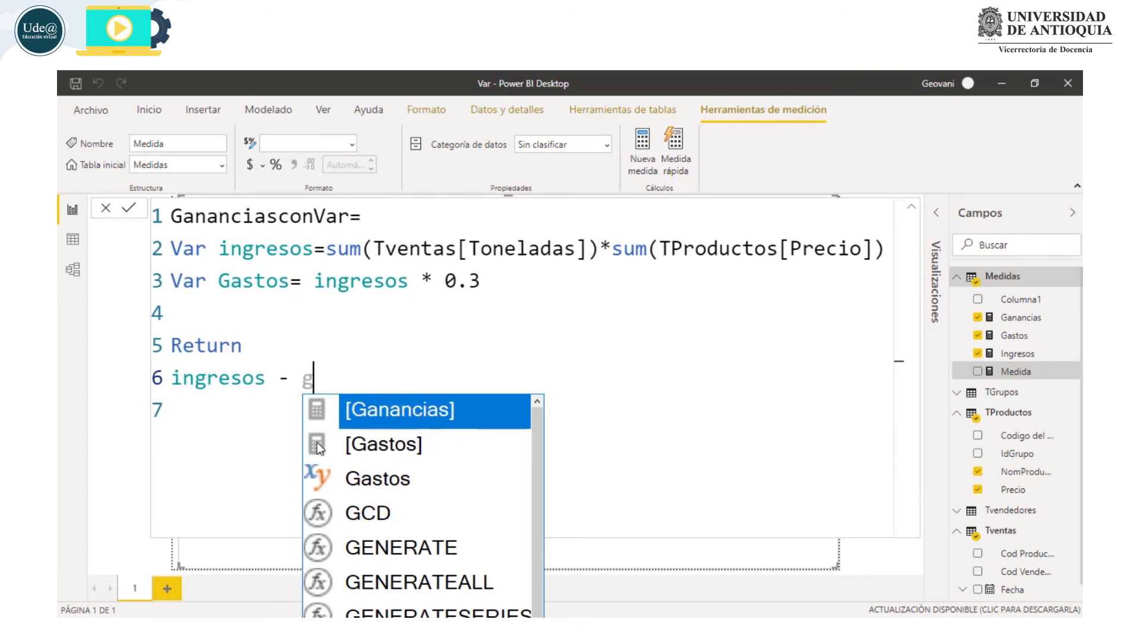
{"action": "left_click", "coordinate": [367, 481]}
{"action": "double_click", "coordinate": [367, 481]}
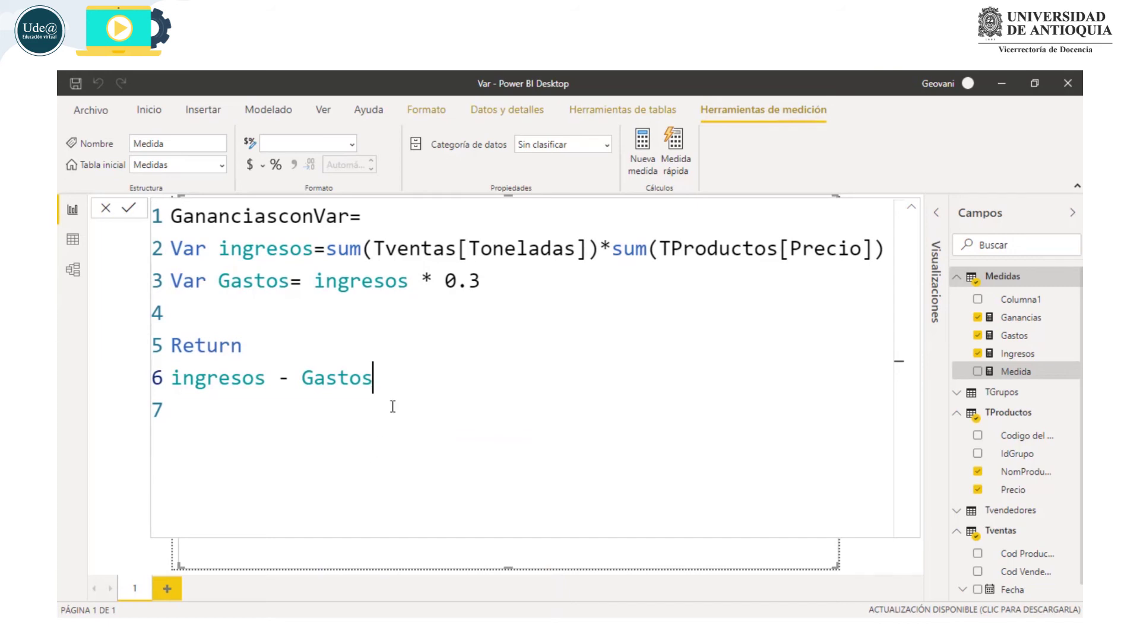
{"action": "key", "text": "shift+Home"}
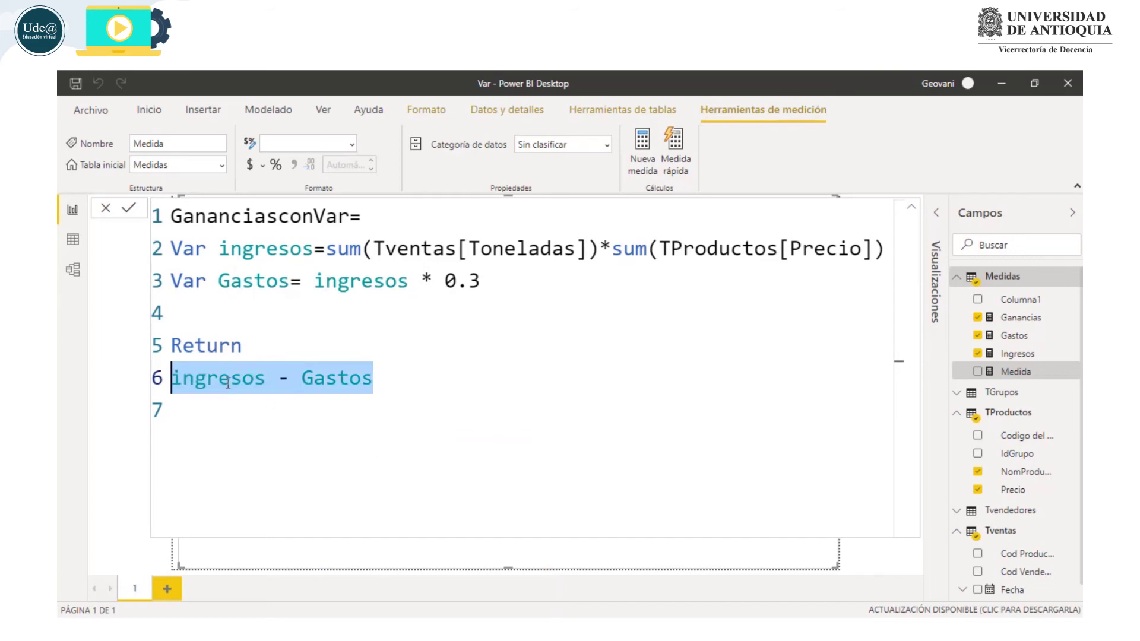
{"action": "double_click", "coordinate": [243, 249]}
{"action": "double_click", "coordinate": [256, 280]}
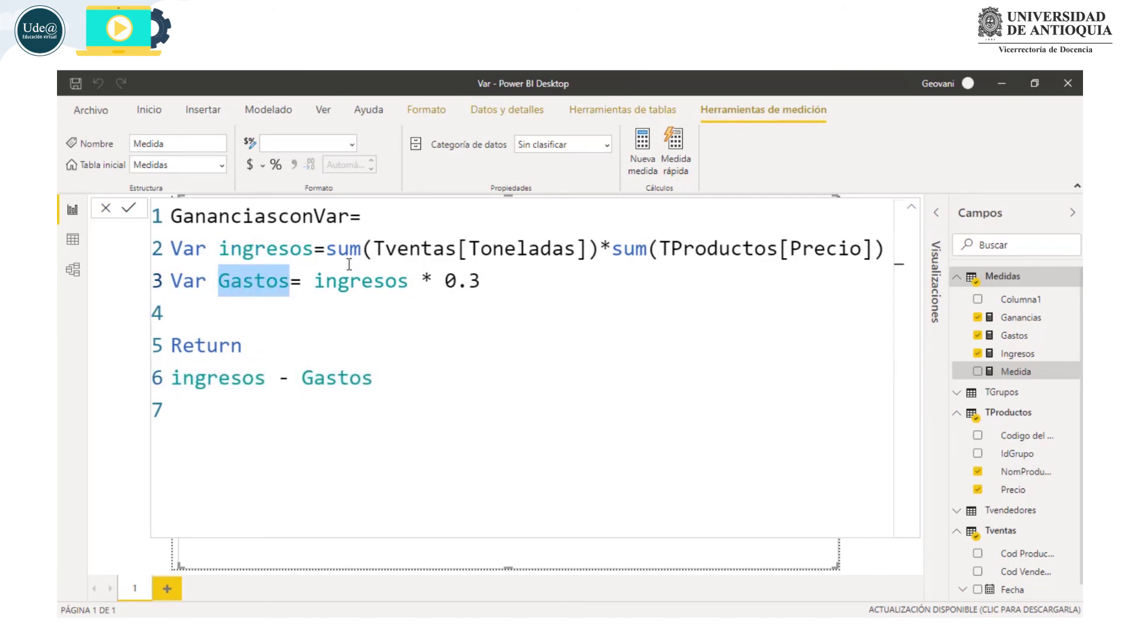
{"action": "left_click_drag", "start_coordinate": [338, 250], "coordinate": [469, 249]}
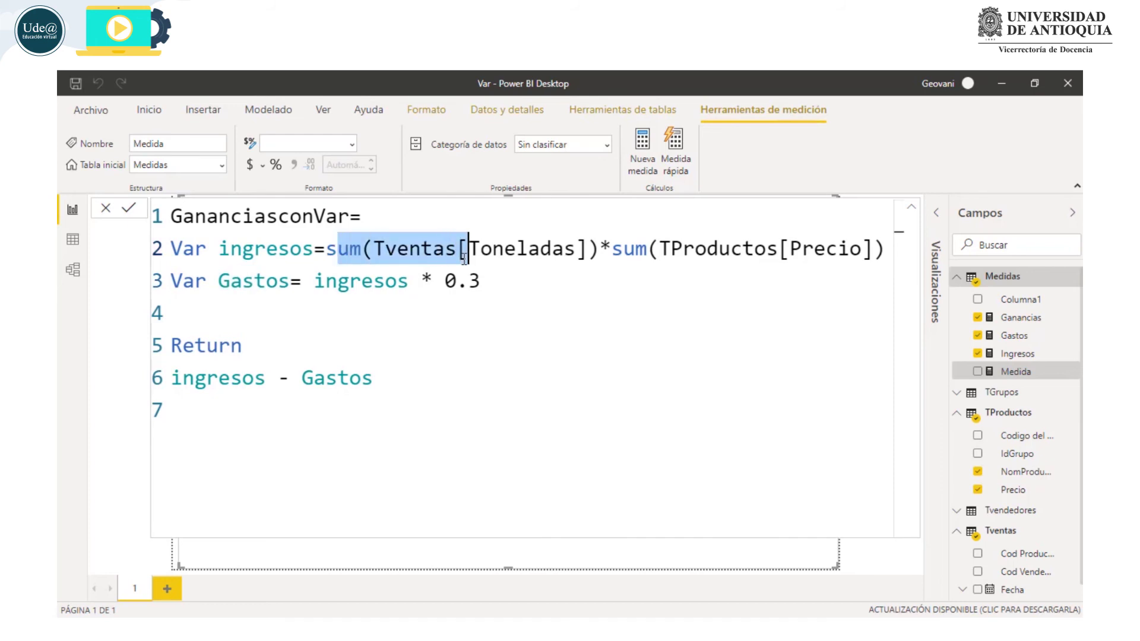
{"action": "left_click_drag", "start_coordinate": [315, 282], "coordinate": [459, 291]}
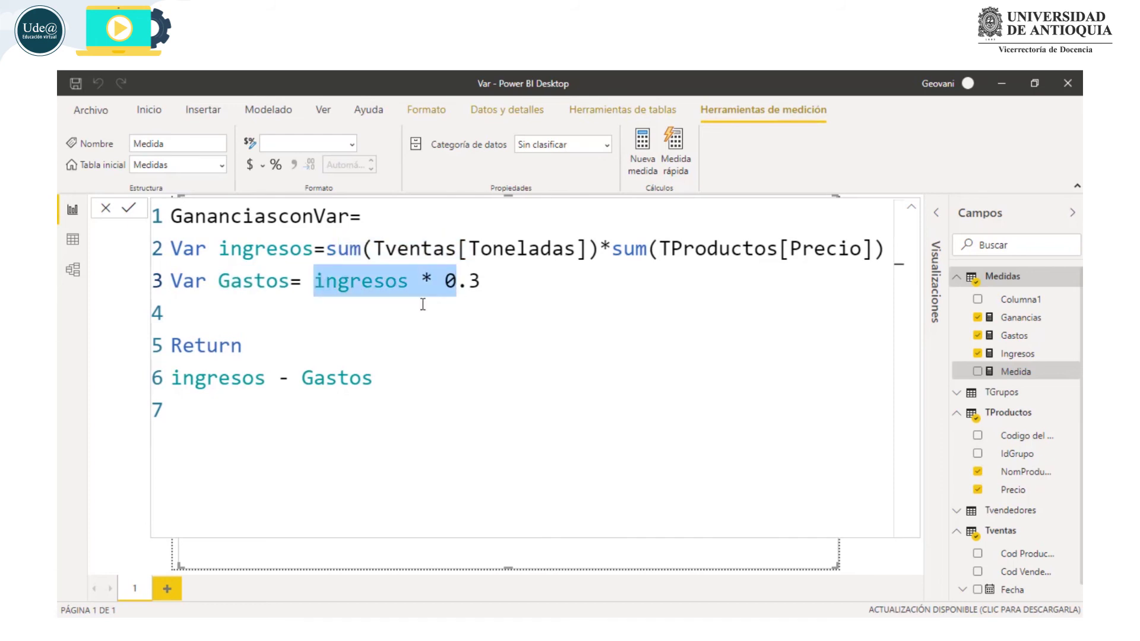
Commit the GananciasconVar formula and add the measure to the product table as a column after Ganancias
{"action": "left_click_drag", "start_coordinate": [172, 383], "coordinate": [392, 387]}
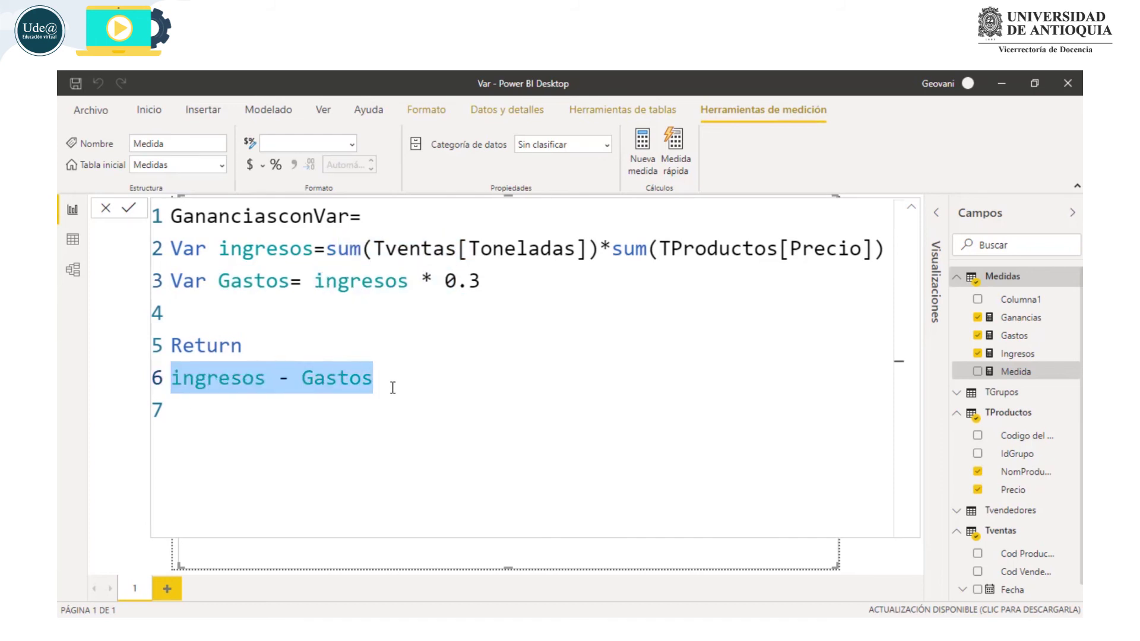
{"action": "left_click", "coordinate": [392, 387]}
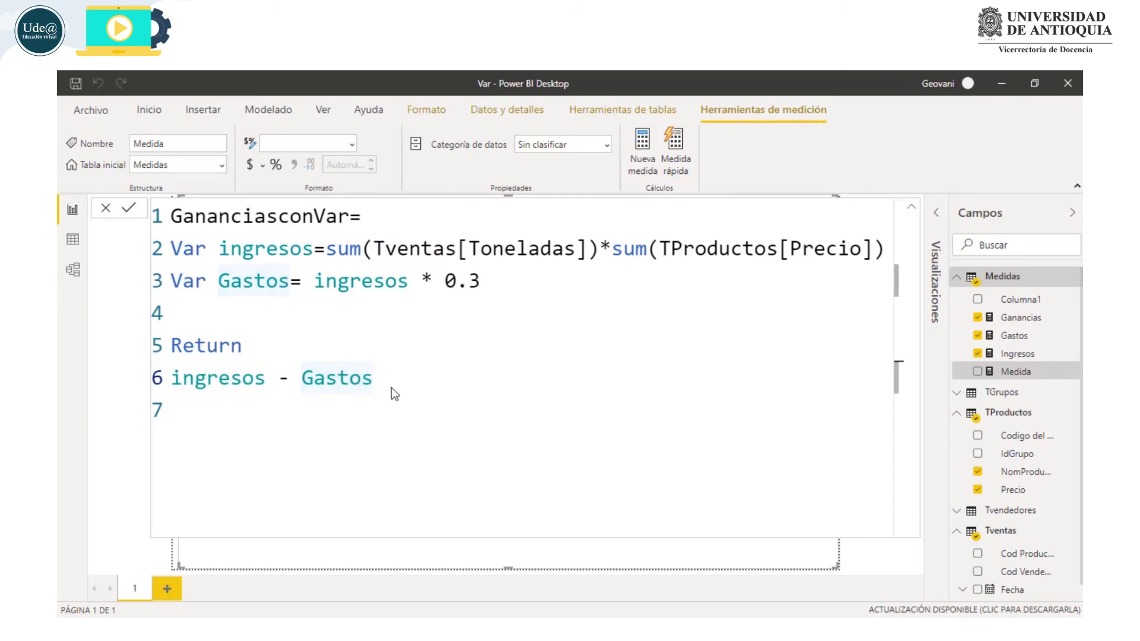
{"action": "key", "text": "Return"}
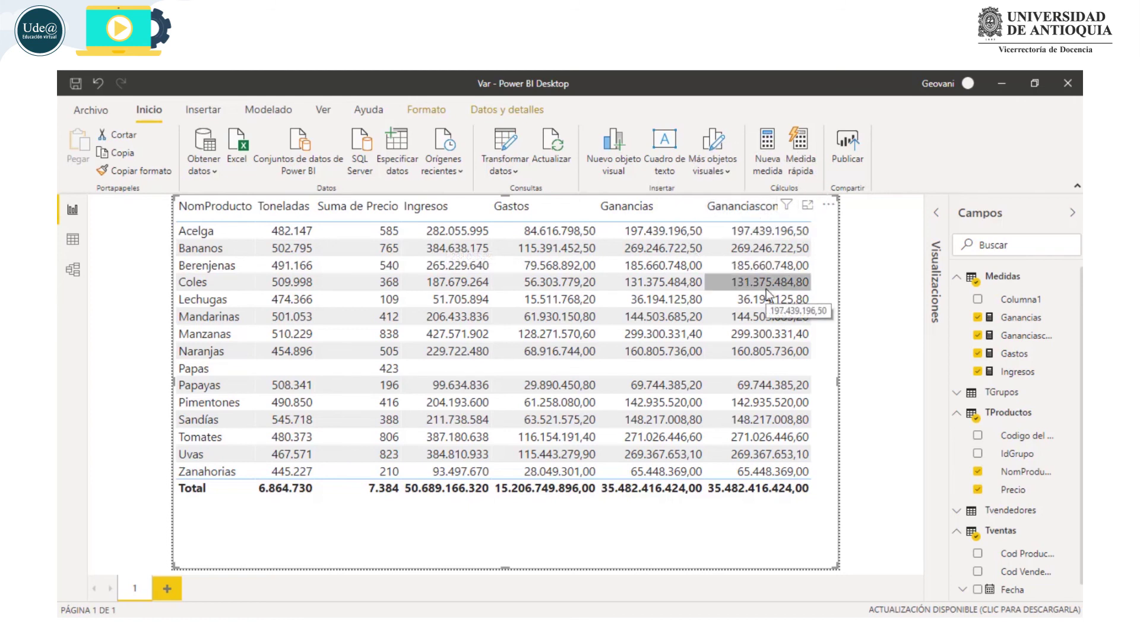
Reopen the GananciasconVar measure with its full formula displayed and review the Var declarations, the Return keyword and the returned expression
{"action": "left_click", "coordinate": [1026, 336]}
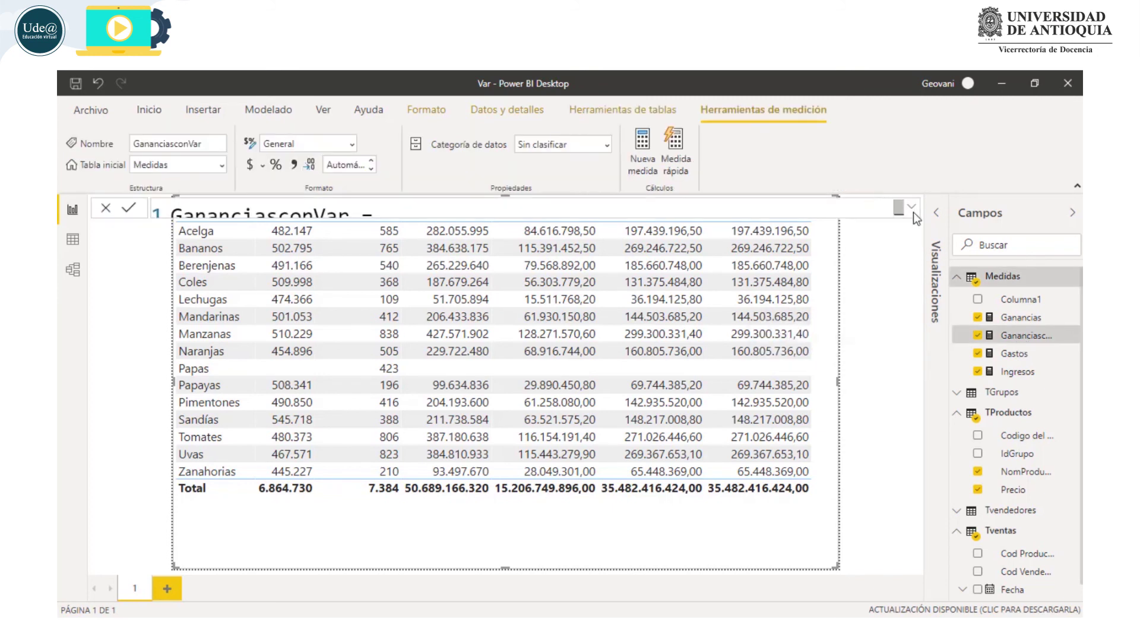
{"action": "left_click", "coordinate": [910, 207]}
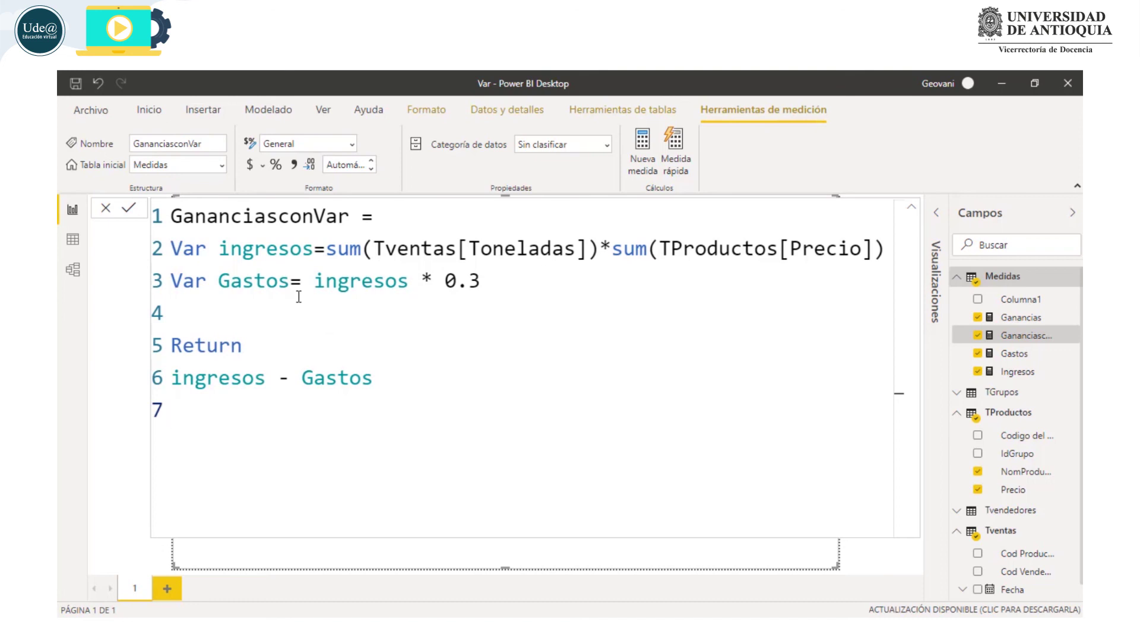
{"action": "double_click", "coordinate": [177, 248]}
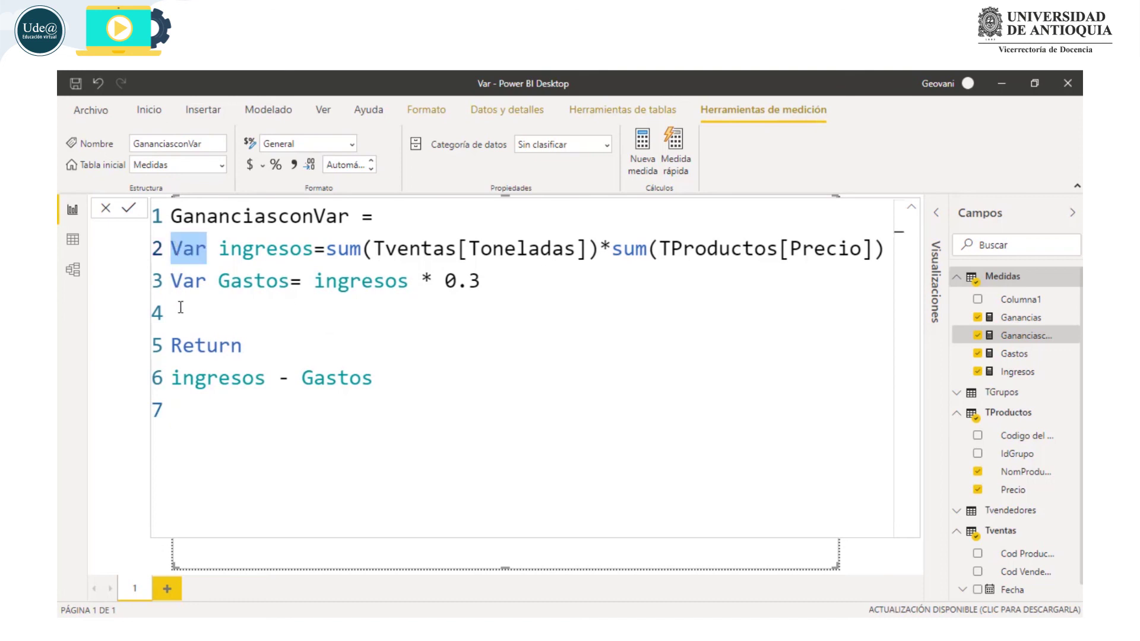
{"action": "double_click", "coordinate": [186, 347]}
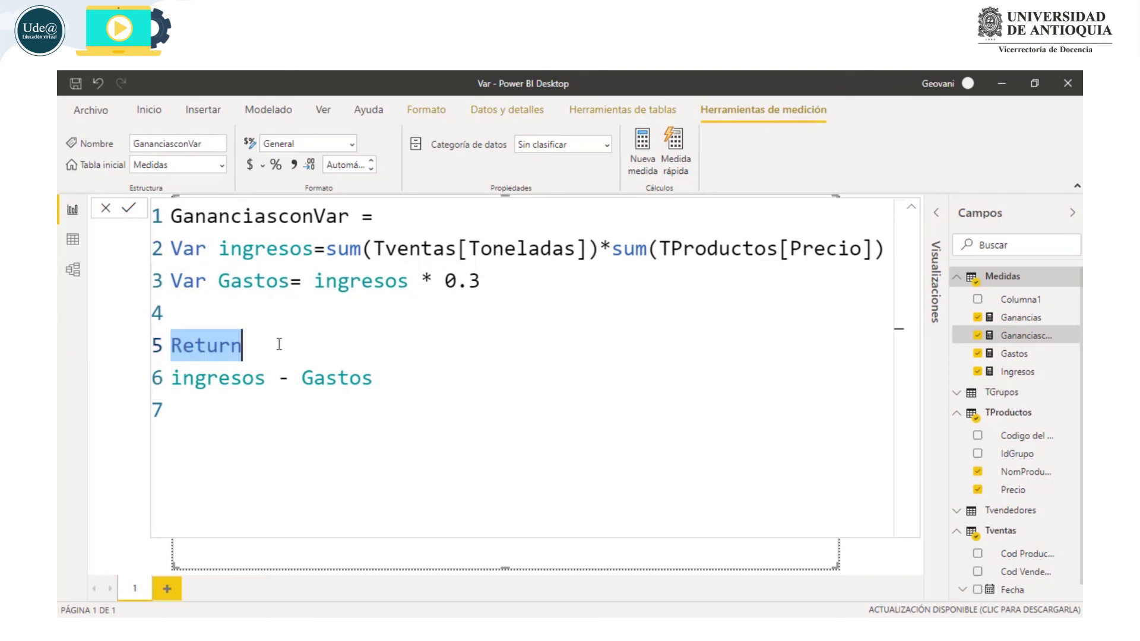
{"action": "left_click", "coordinate": [390, 382]}
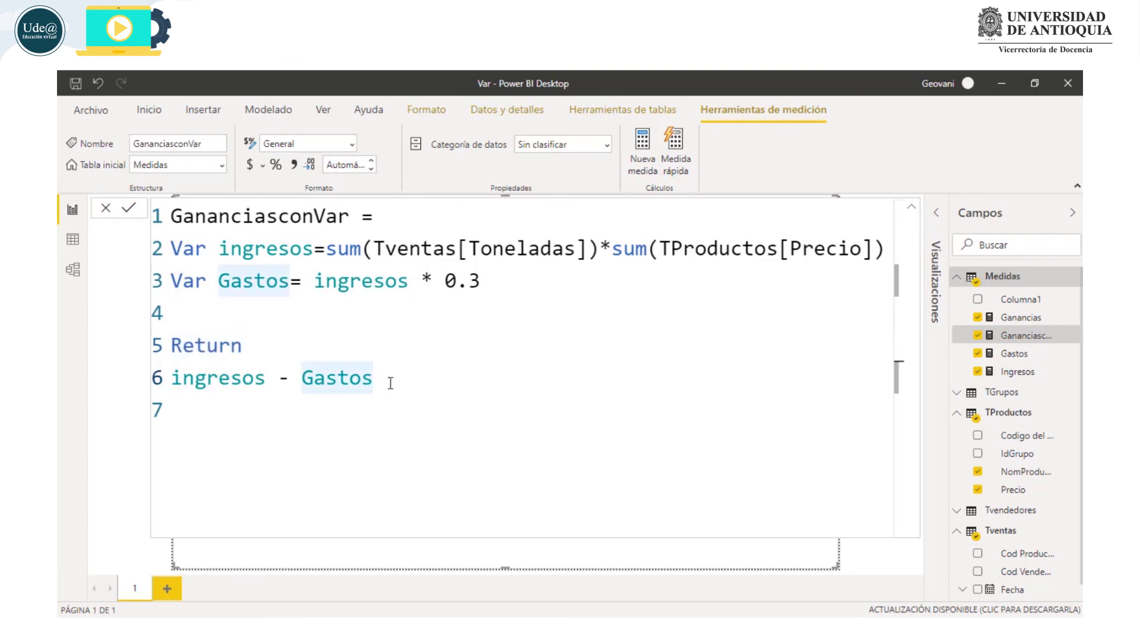